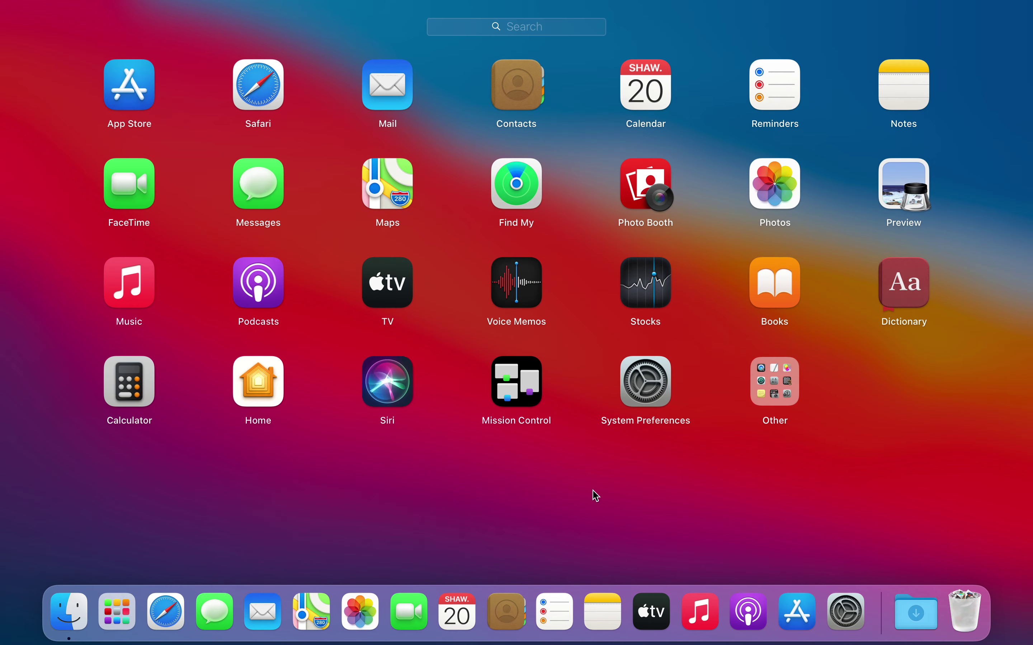
{"action": "left_click", "coordinate": [682, 495]}
{"action": "left_click", "coordinate": [122, 598]}
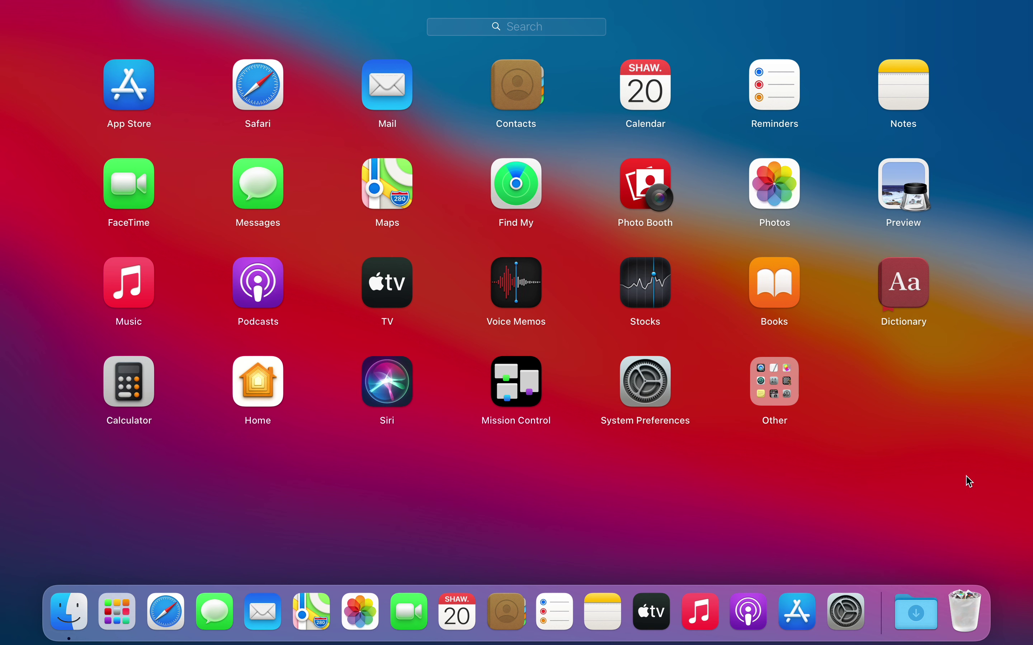
{"action": "scroll", "coordinate": [308, 469], "scroll_direction": "left", "scroll_amount": 2}
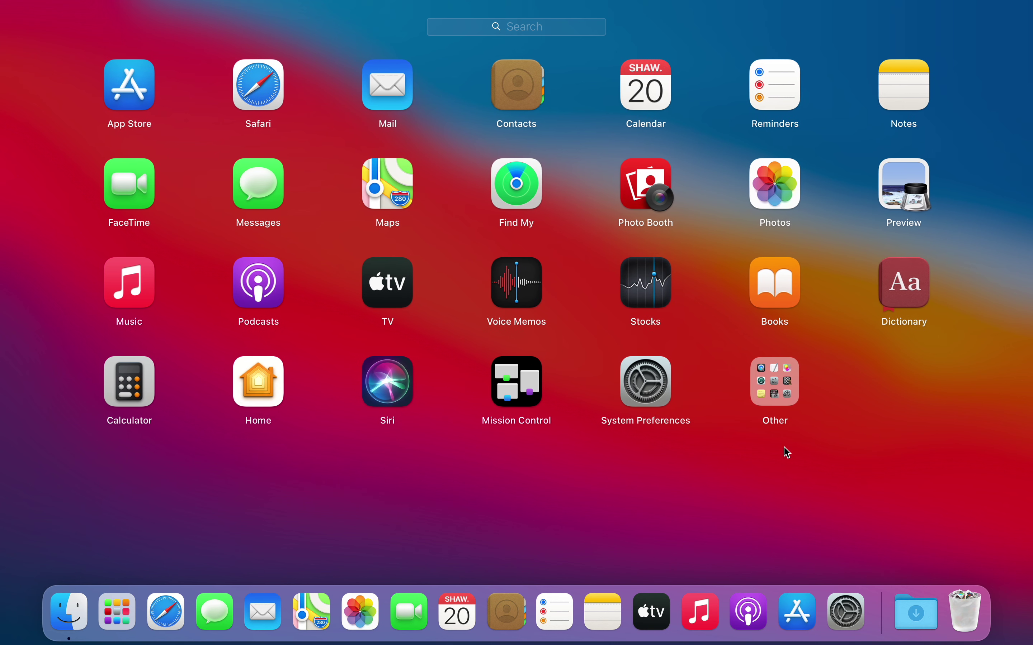
Return to the desktop and open the Mac2020 folder on the NO NAME drive.
{"action": "left_click", "coordinate": [704, 478]}
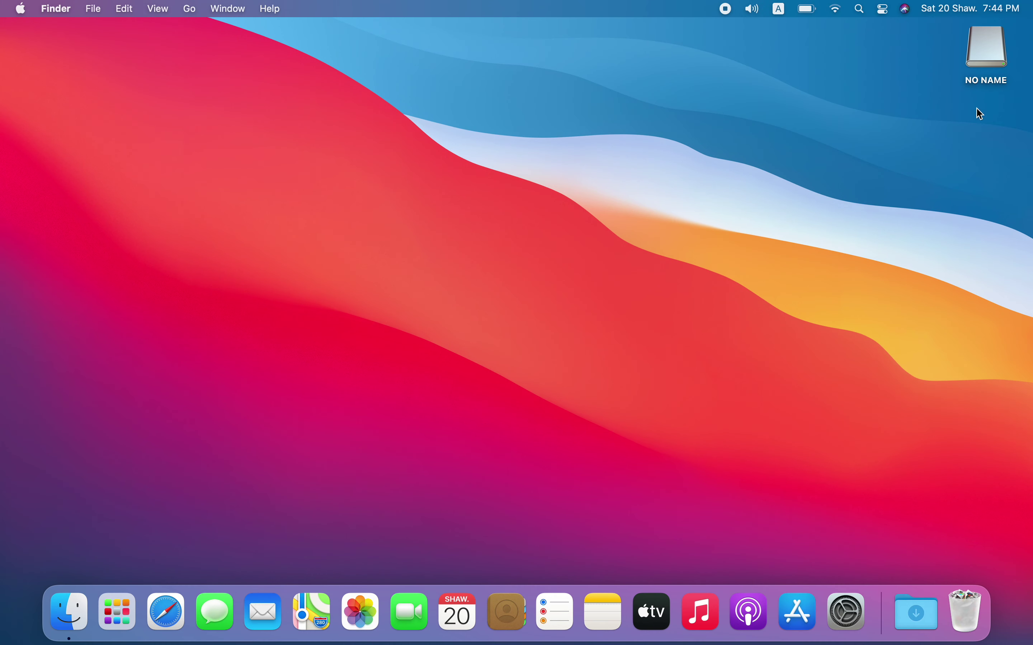
{"action": "double_click", "coordinate": [984, 48]}
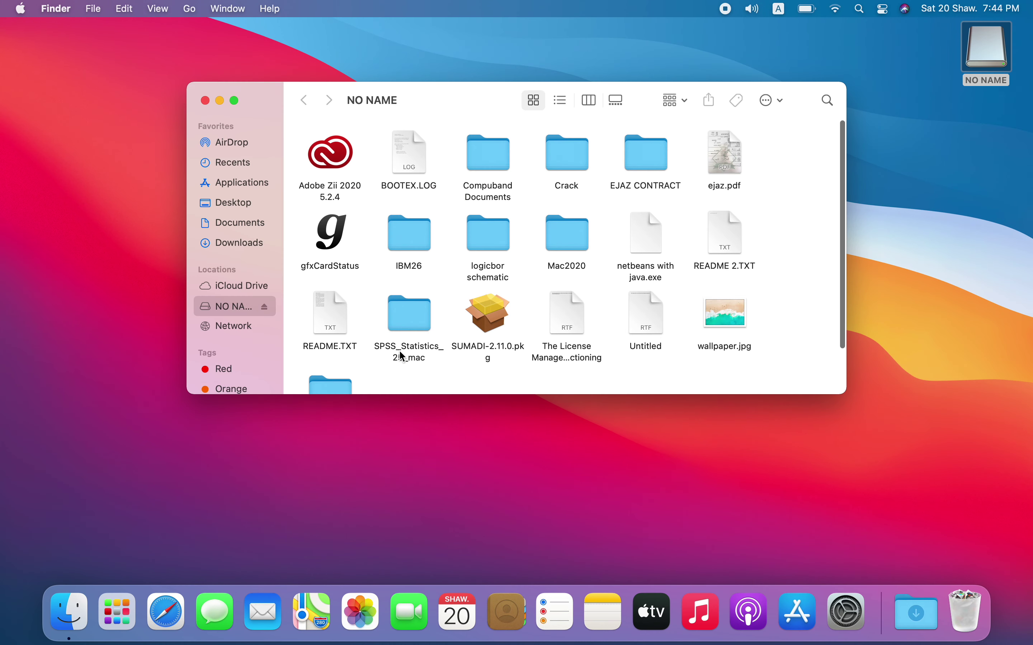
{"action": "scroll", "coordinate": [532, 310], "scroll_direction": "down", "scroll_amount": 3}
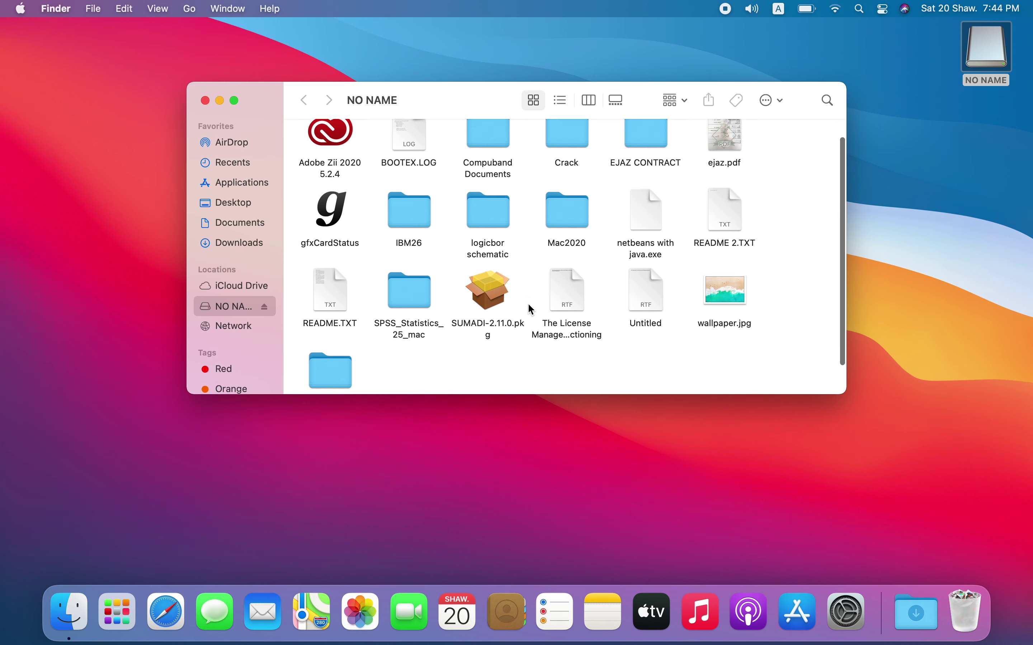
{"action": "scroll", "coordinate": [532, 309], "scroll_direction": "up", "scroll_amount": 2}
{"action": "scroll", "coordinate": [532, 310], "scroll_direction": "down", "scroll_amount": 2}
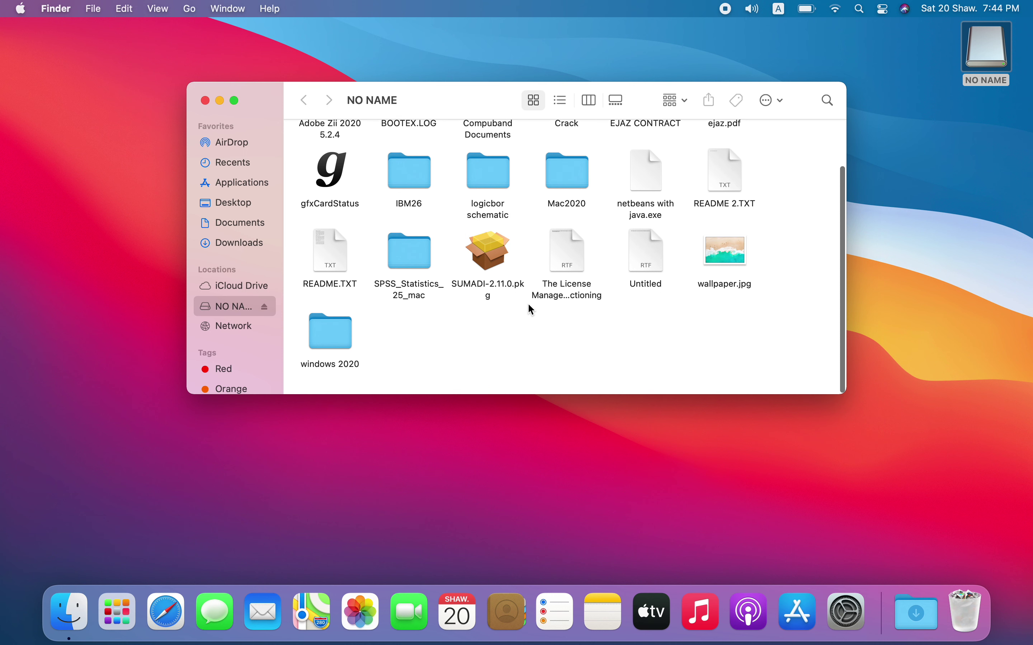
{"action": "scroll", "coordinate": [533, 298], "scroll_direction": "up", "scroll_amount": 2}
{"action": "double_click", "coordinate": [563, 233]}
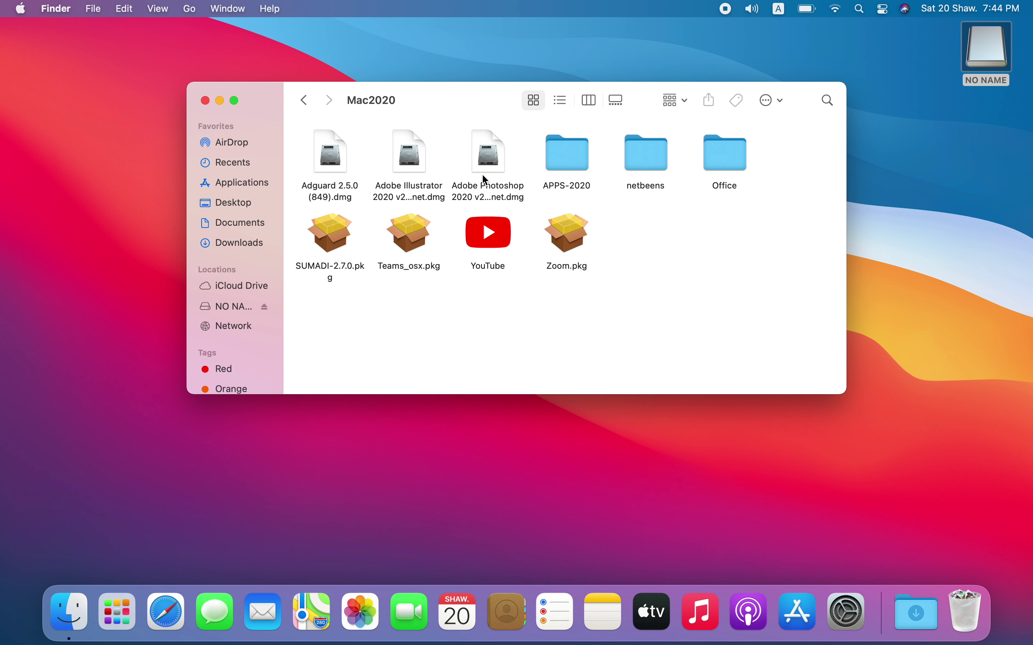
Mount the Adobe Photoshop 2020 disk image and launch the Install app from its Extra folder.
{"action": "left_click", "coordinate": [490, 160]}
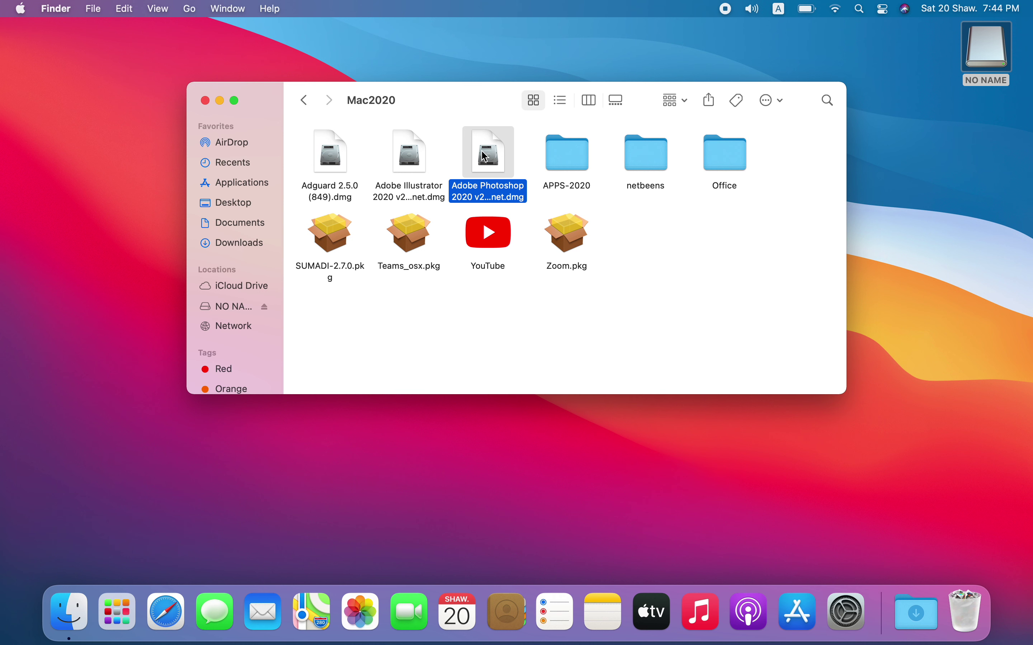
{"action": "left_click", "coordinate": [483, 151]}
{"action": "double_click", "coordinate": [486, 157]}
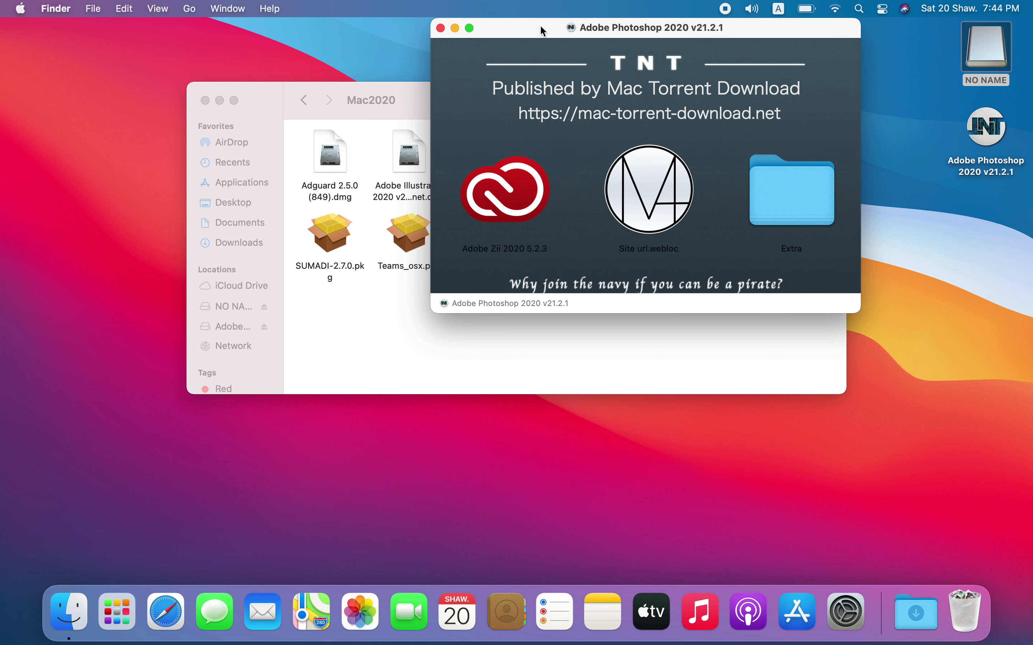
{"action": "double_click", "coordinate": [792, 191]}
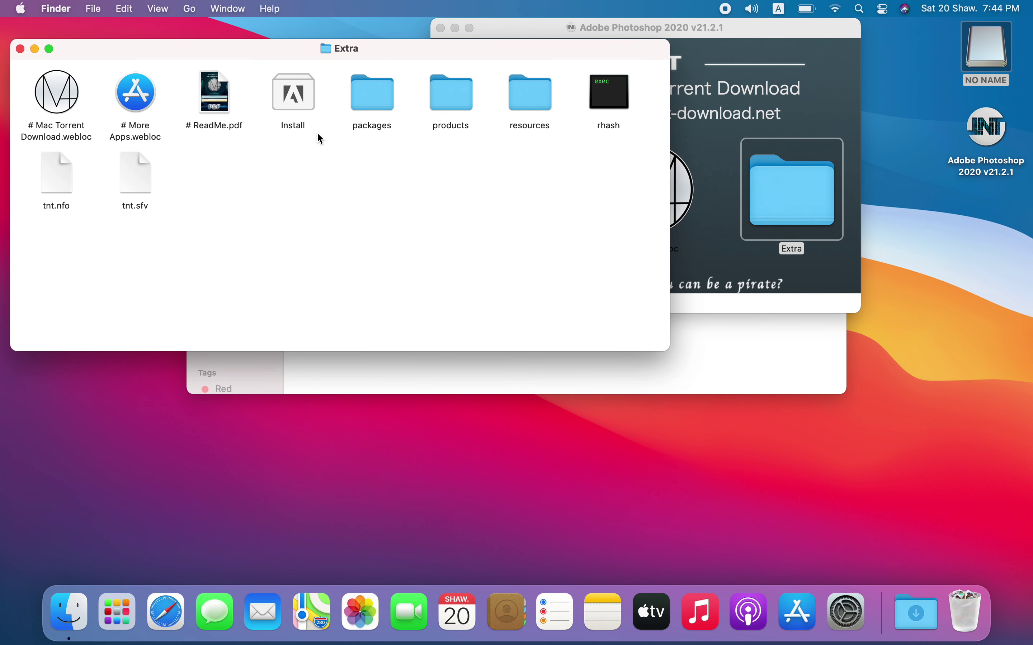
{"action": "double_click", "coordinate": [294, 97]}
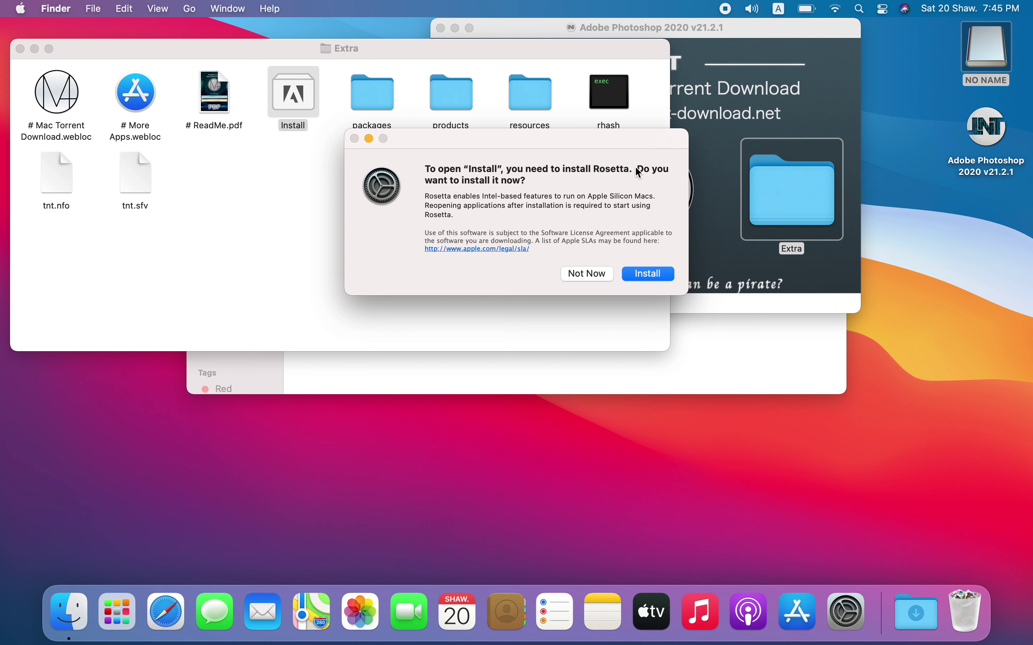
Check the Mac's macOS version and chip in the system overview, keeping the Rosetta prompt out of the way, and close the overview.
{"action": "left_click", "coordinate": [2, 10]}
{"action": "left_click", "coordinate": [32, 36]}
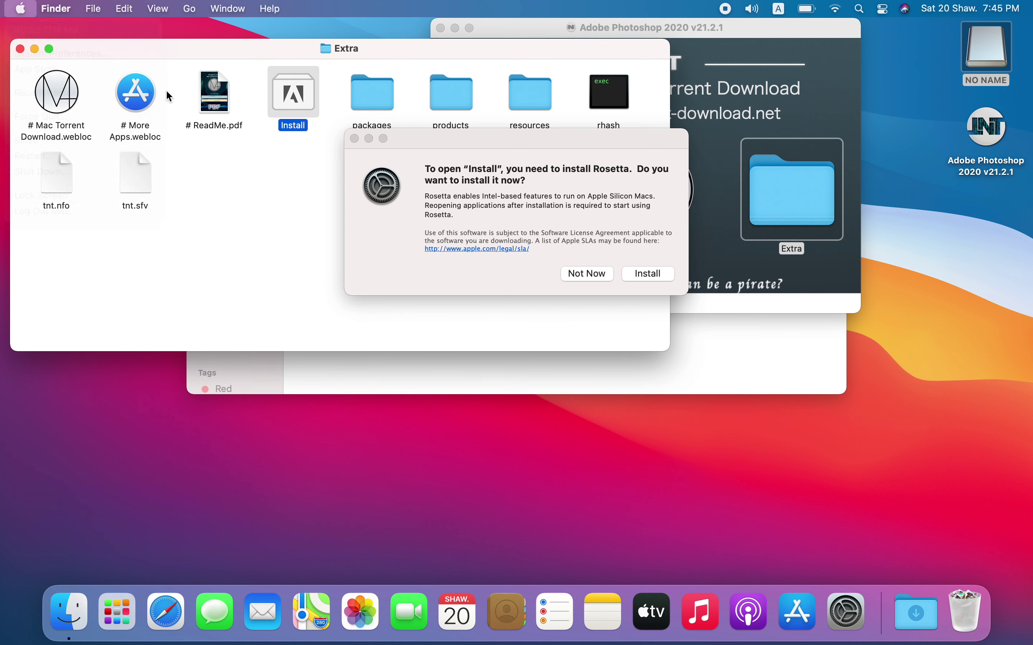
{"action": "left_click_drag", "start_coordinate": [504, 145], "coordinate": [761, 351]}
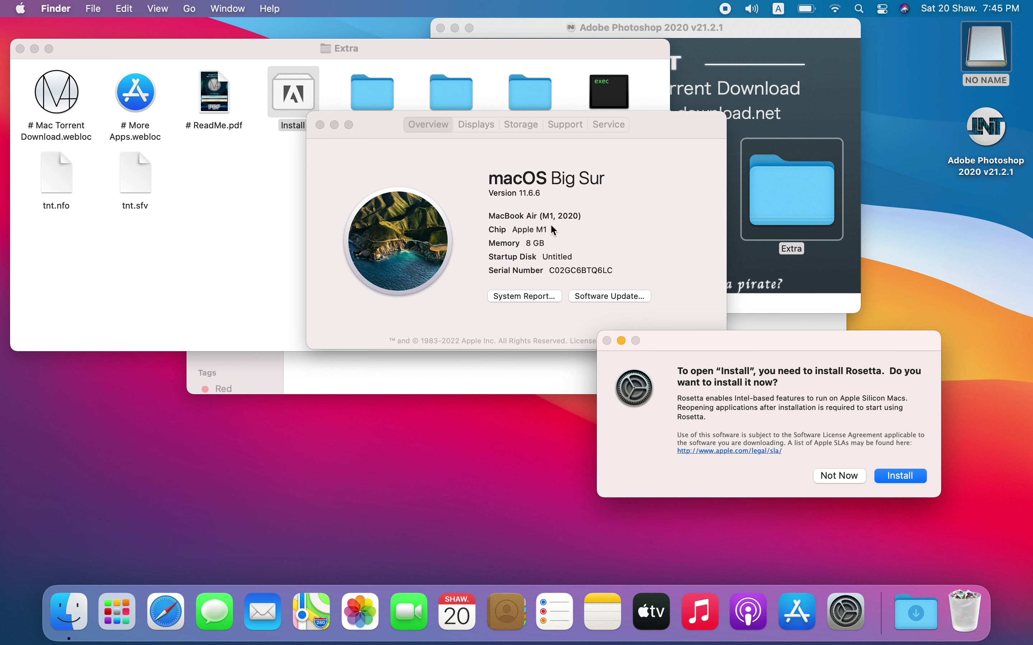
{"action": "left_click_drag", "start_coordinate": [657, 341], "coordinate": [599, 281]}
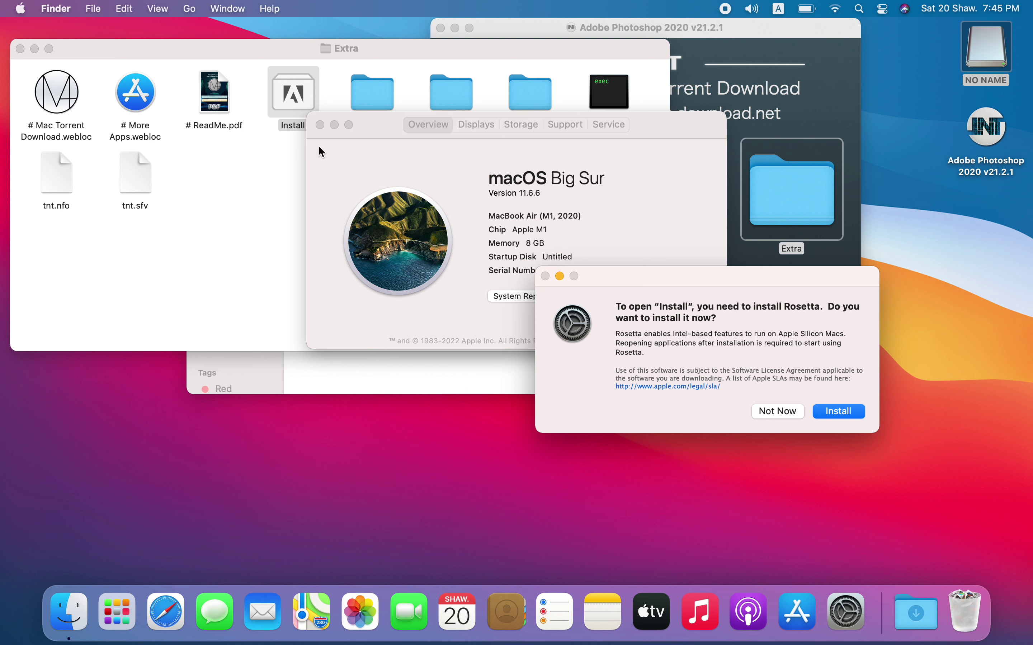
{"action": "left_click", "coordinate": [321, 125]}
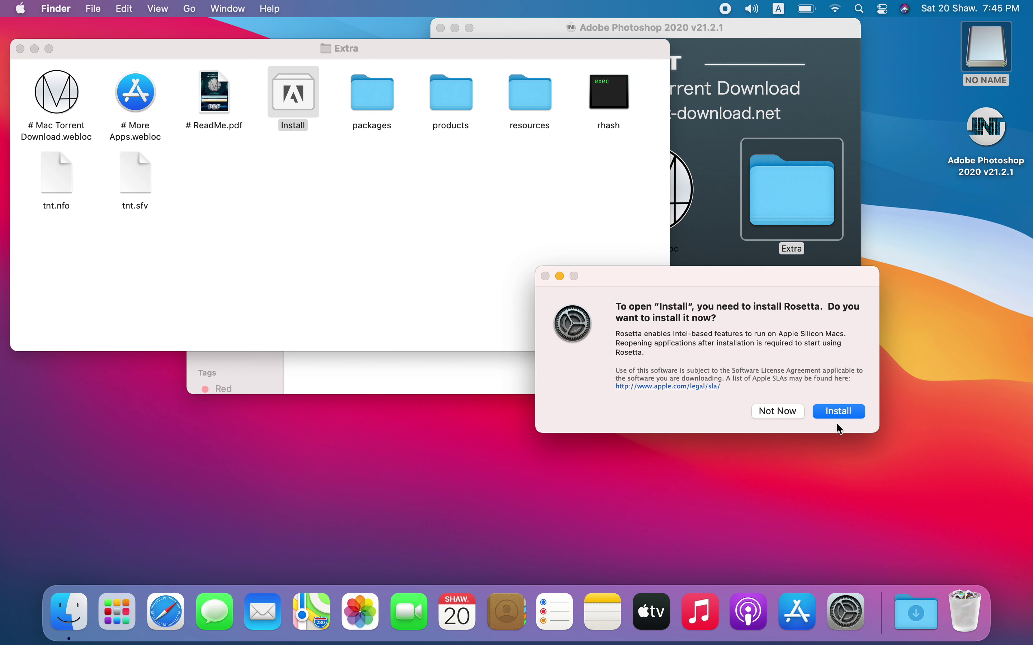
Install Rosetta, authorizing the installation with the account password.
{"action": "left_click", "coordinate": [841, 412]}
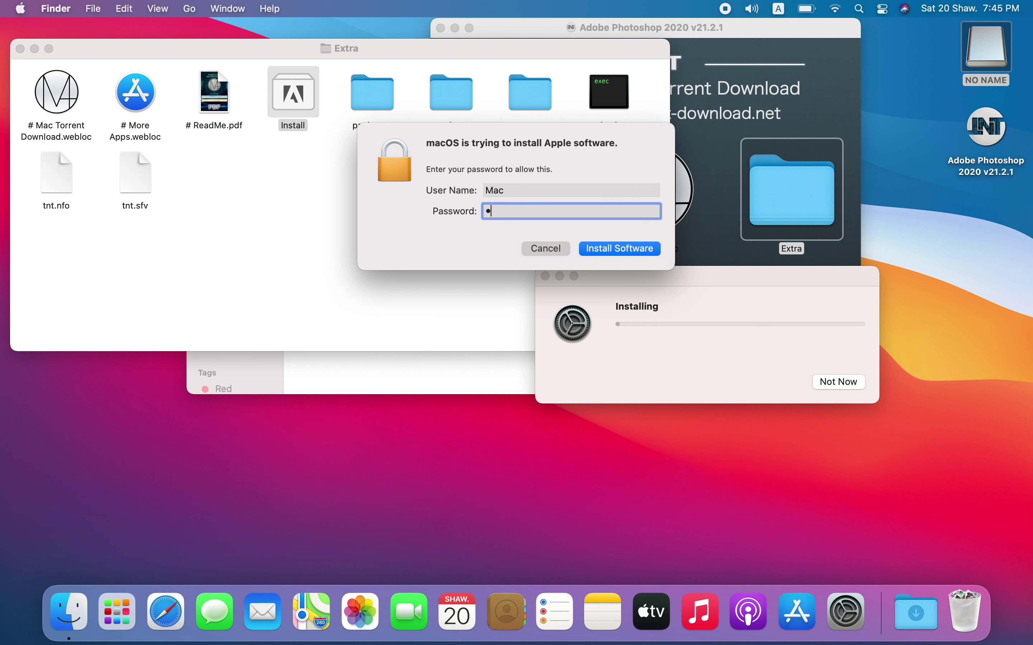
{"action": "left_click", "coordinate": [631, 251]}
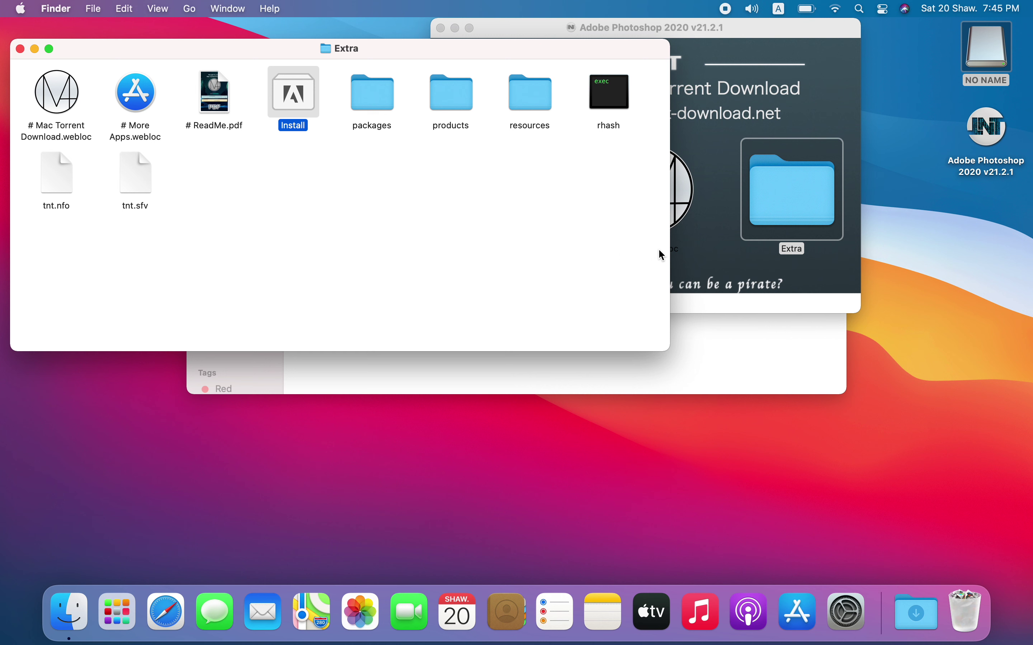
Turn off Wi-Fi on the Mac.
{"action": "left_click", "coordinate": [838, 9]}
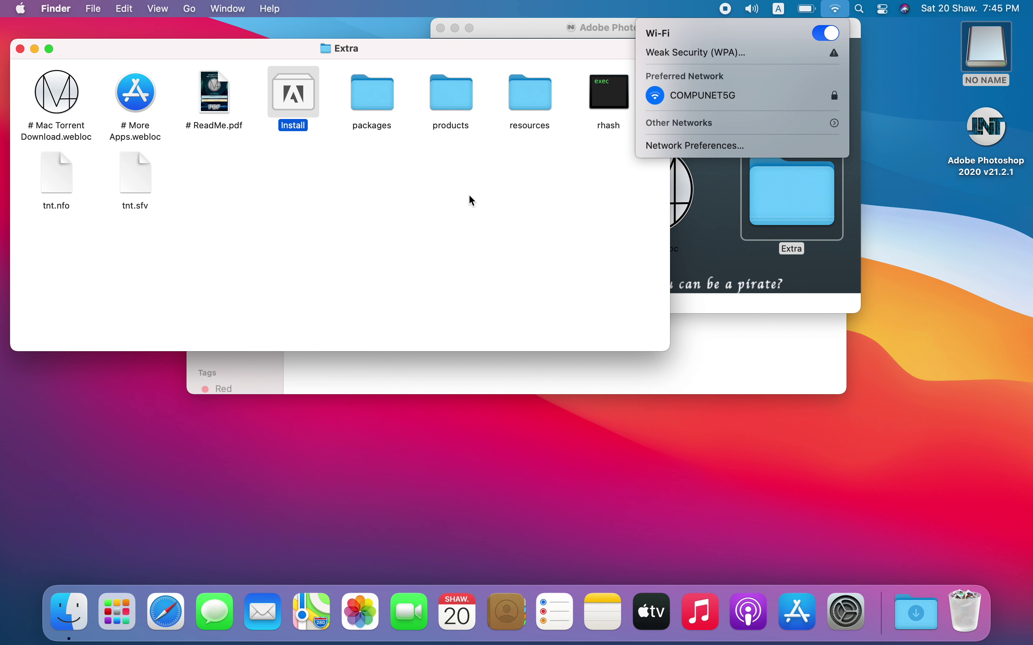
{"action": "left_click", "coordinate": [827, 34]}
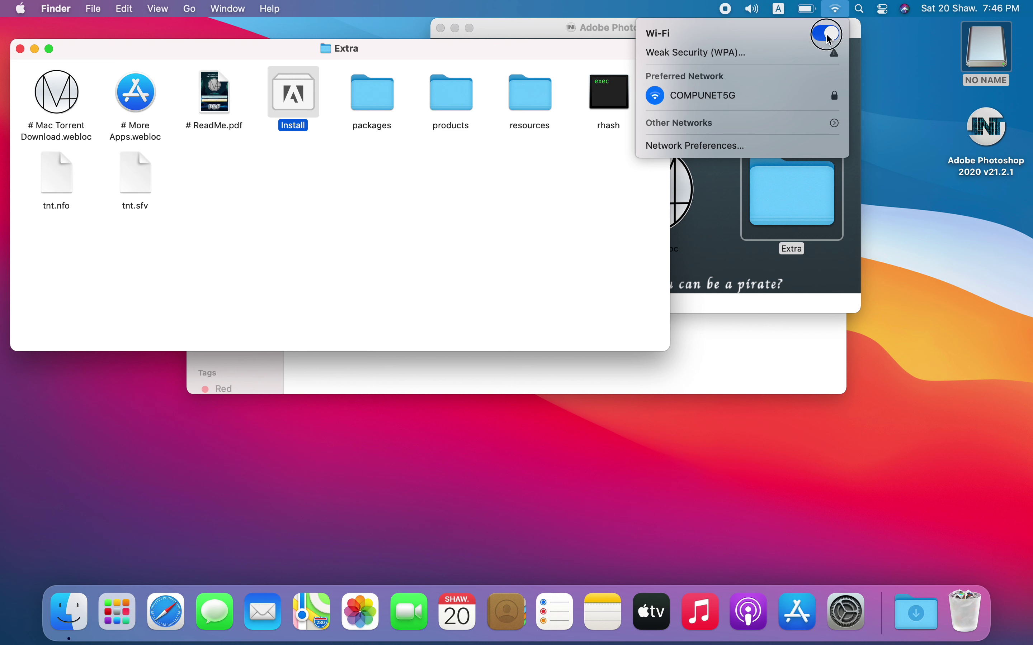
{"action": "left_click", "coordinate": [403, 282]}
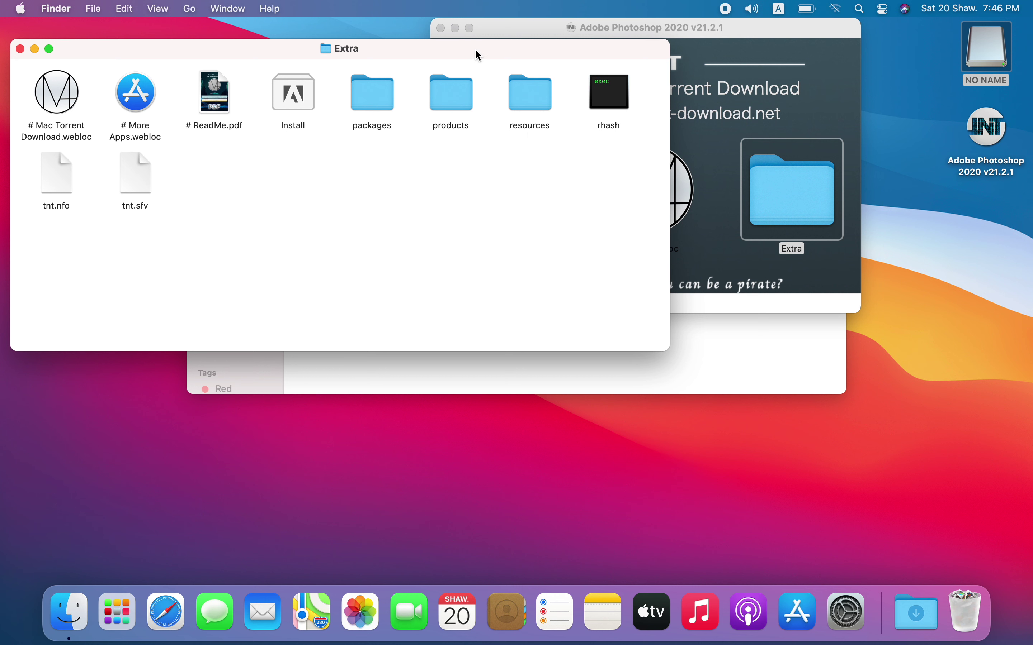
Relaunch the Install app from the Extra folder and authorize it with the account password.
{"action": "left_click_drag", "start_coordinate": [463, 51], "coordinate": [589, 129]}
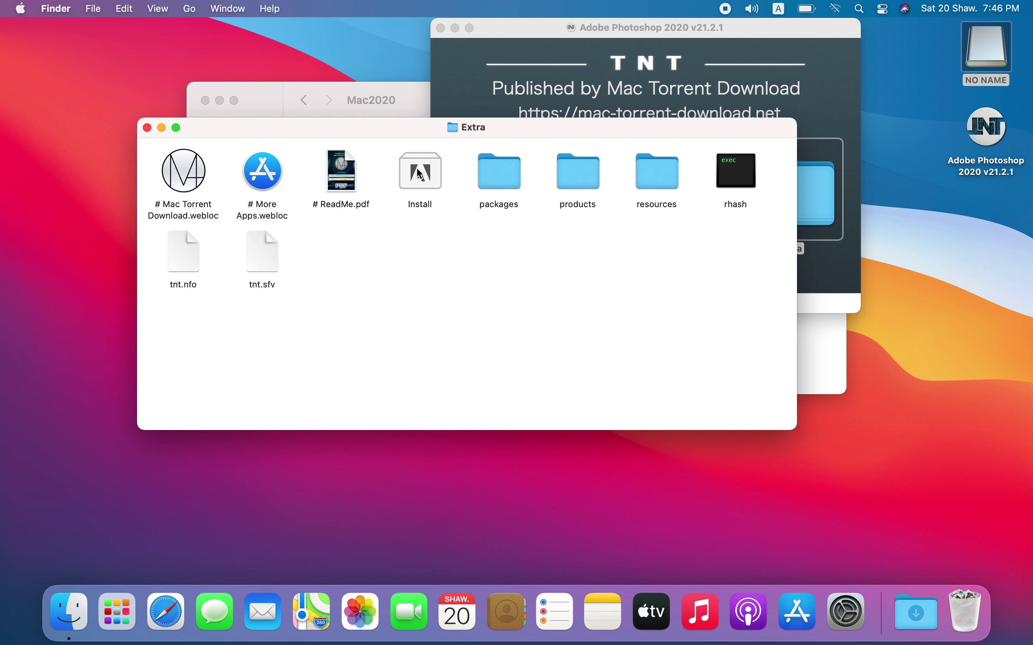
{"action": "left_click", "coordinate": [422, 179]}
{"action": "left_click", "coordinate": [421, 178]}
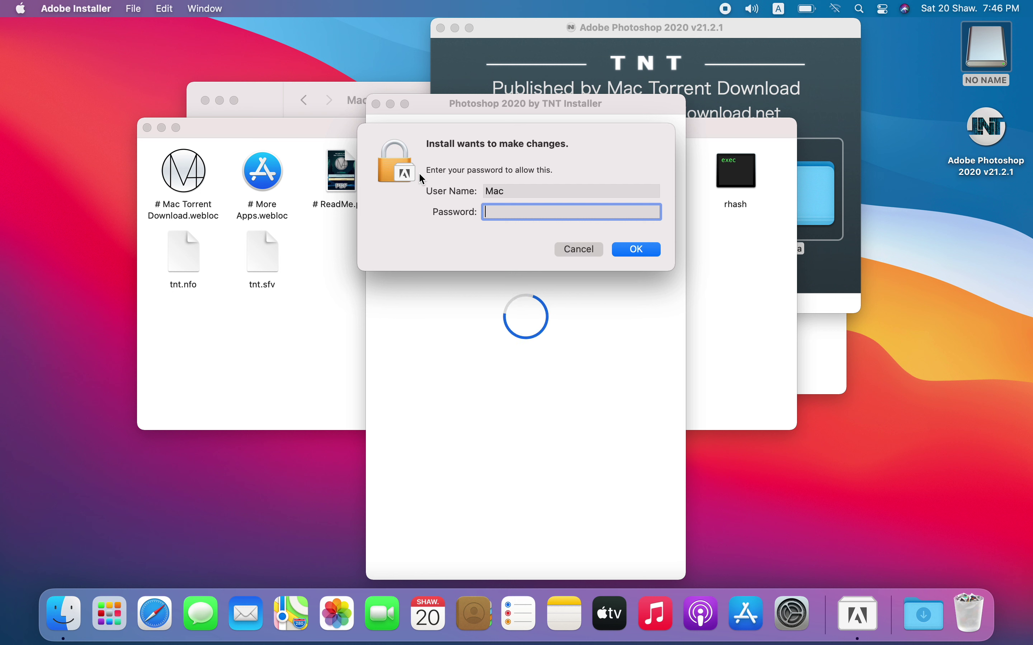
{"action": "type", "text": "••••"}
{"action": "left_click", "coordinate": [636, 249]}
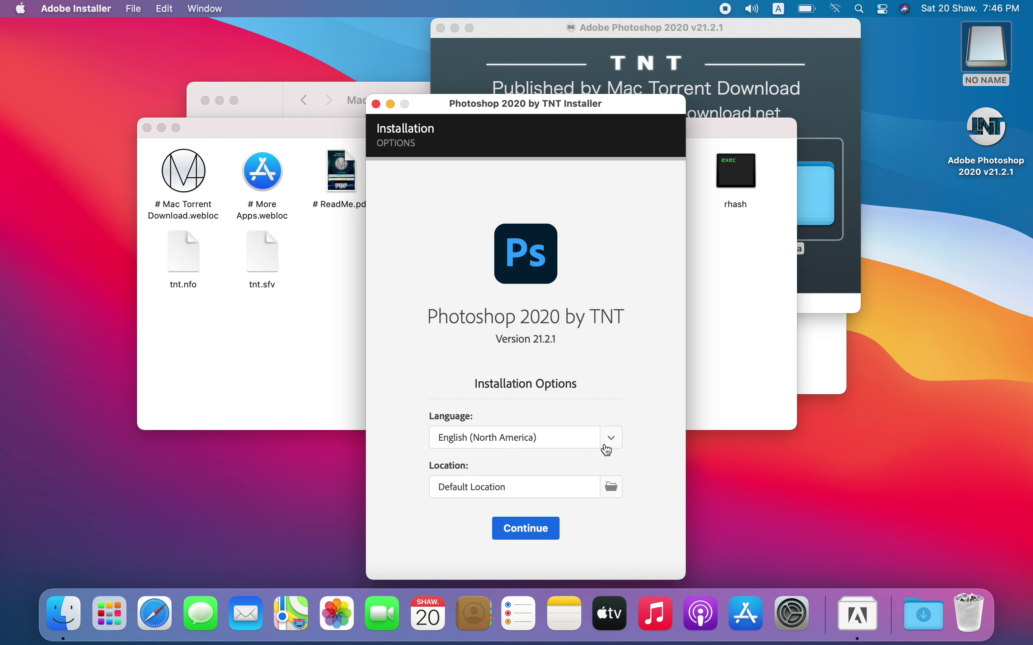
Set the installation language to English يدعم العربية and start installing Photoshop 2020.
{"action": "left_click", "coordinate": [614, 444]}
{"action": "scroll", "coordinate": [536, 482], "scroll_direction": "up", "scroll_amount": 3}
{"action": "scroll", "coordinate": [536, 484], "scroll_direction": "up", "scroll_amount": 2}
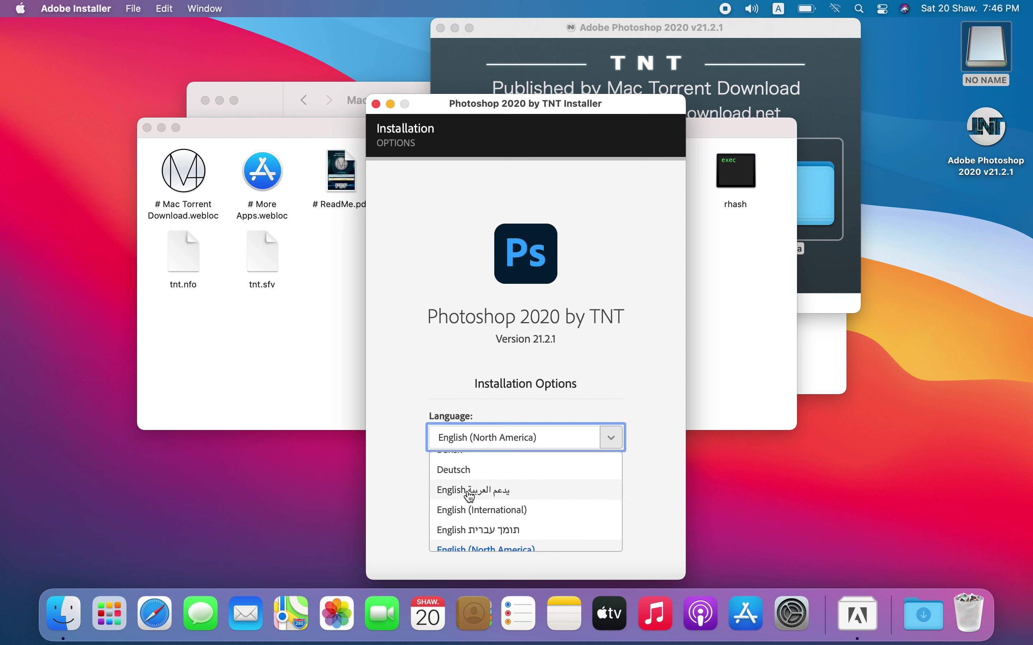
{"action": "left_click", "coordinate": [466, 496]}
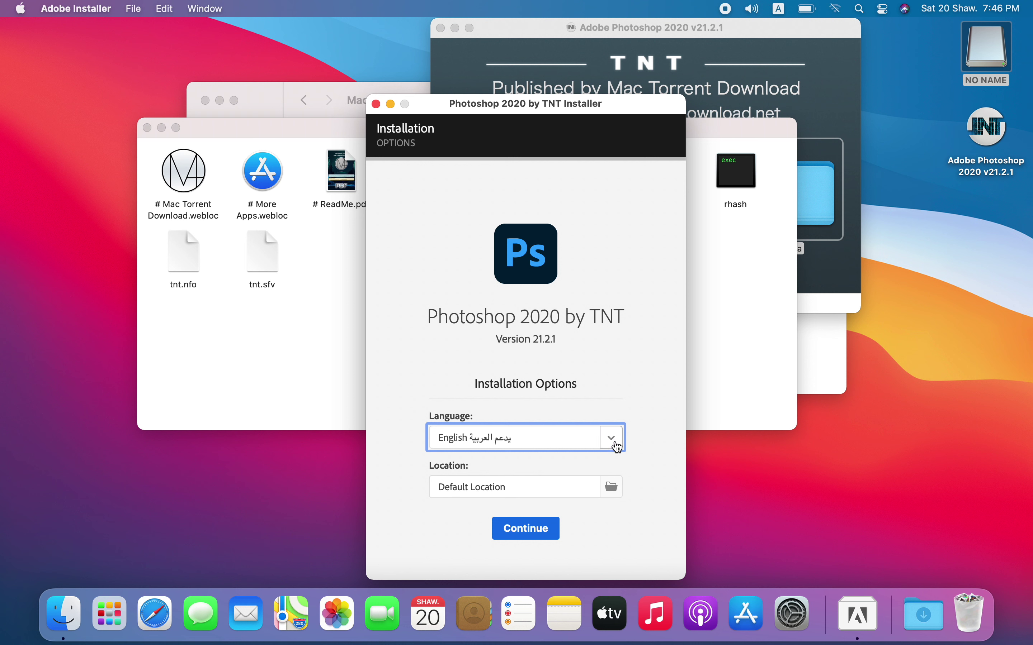
{"action": "left_click", "coordinate": [611, 439]}
{"action": "scroll", "coordinate": [538, 480], "scroll_direction": "up", "scroll_amount": 3}
{"action": "scroll", "coordinate": [535, 483], "scroll_direction": "down", "scroll_amount": 6}
{"action": "scroll", "coordinate": [535, 483], "scroll_direction": "down", "scroll_amount": 5}
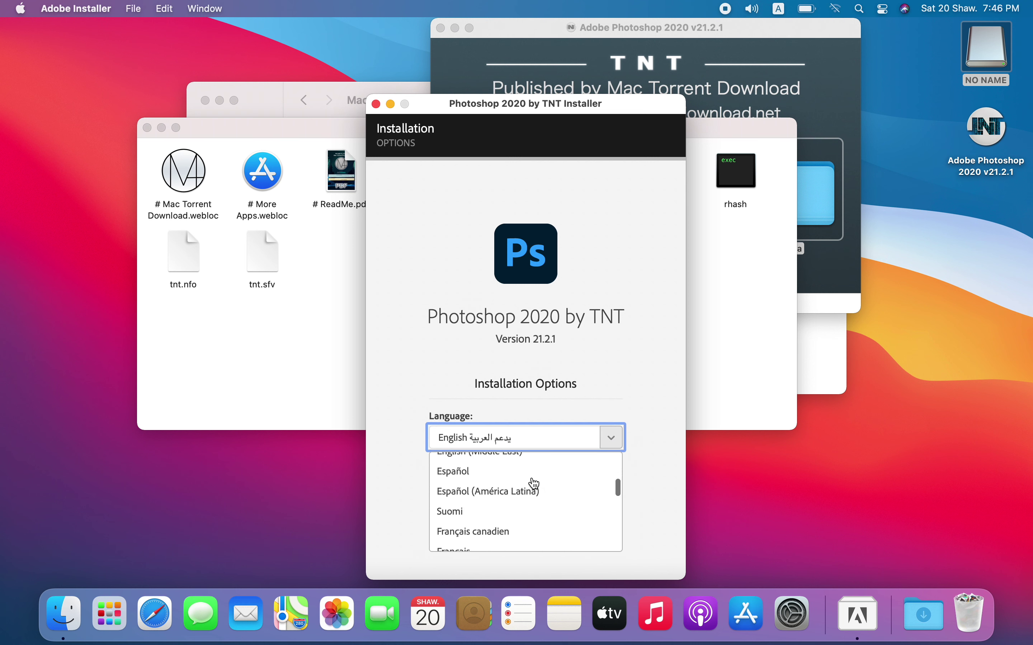
{"action": "scroll", "coordinate": [534, 483], "scroll_direction": "up", "scroll_amount": 8}
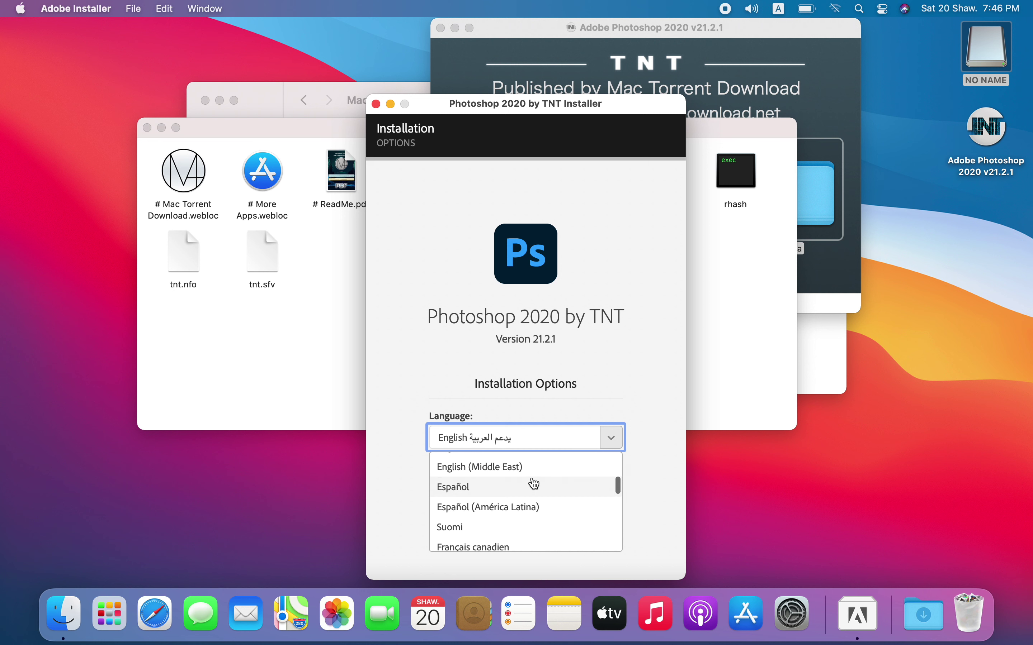
{"action": "scroll", "coordinate": [534, 483], "scroll_direction": "up", "scroll_amount": 1}
{"action": "left_click", "coordinate": [501, 486]}
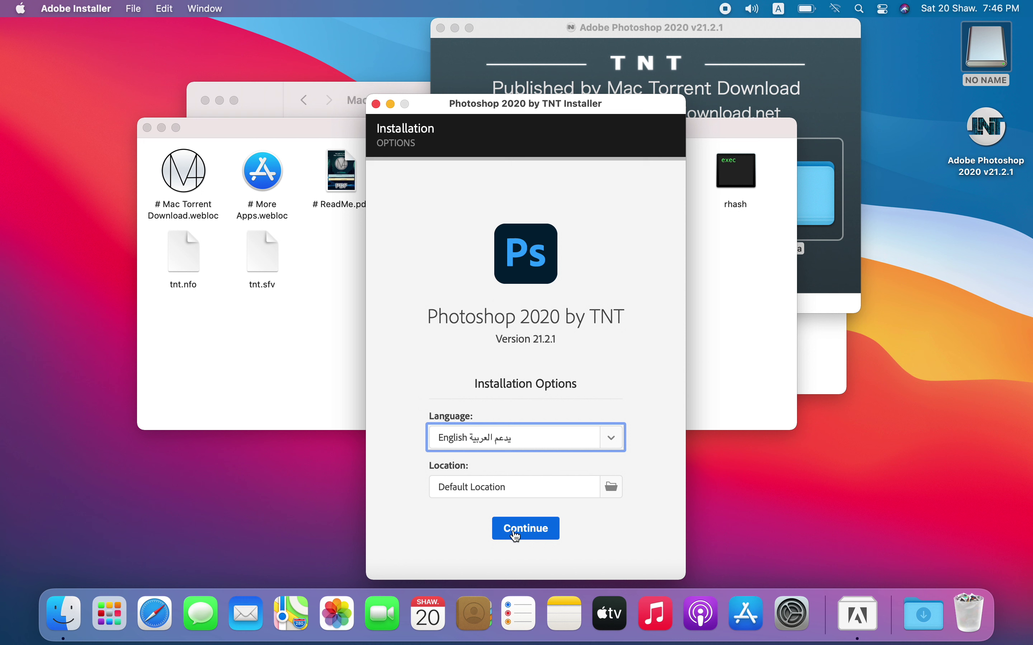
{"action": "left_click", "coordinate": [517, 535]}
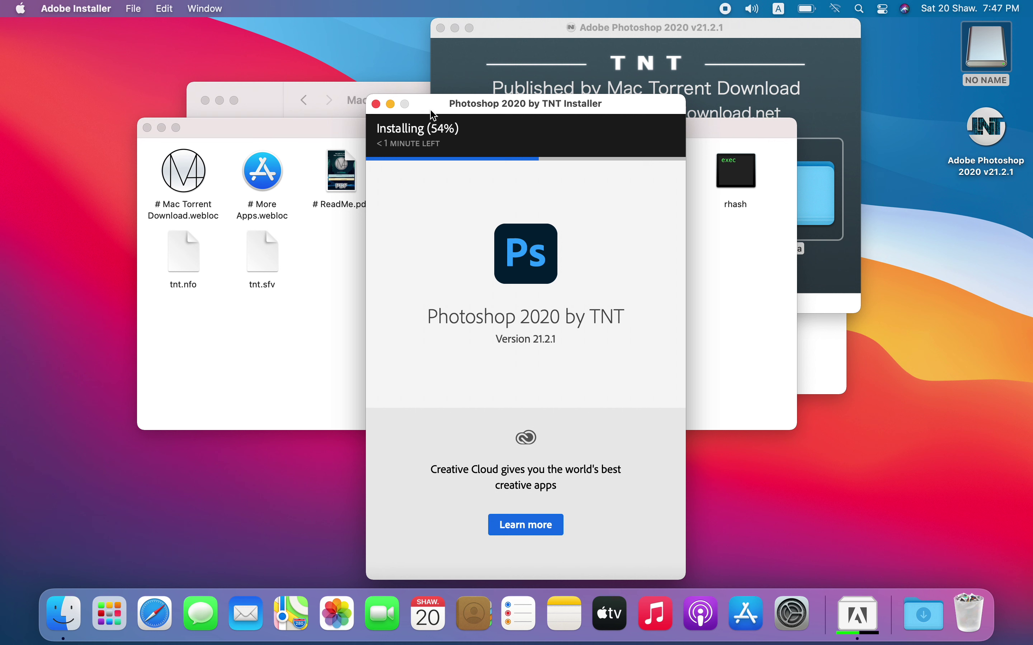
Move the Photoshop installer window aside and close the Extra folder window.
{"action": "left_click_drag", "start_coordinate": [430, 110], "coordinate": [478, 175]}
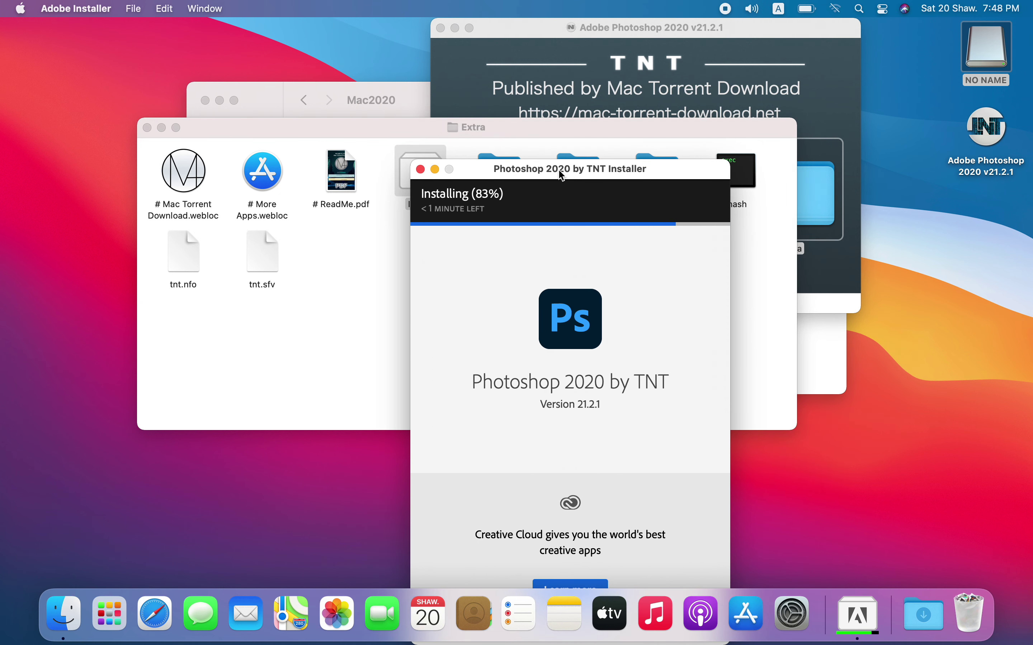
{"action": "left_click_drag", "start_coordinate": [479, 170], "coordinate": [481, 153]}
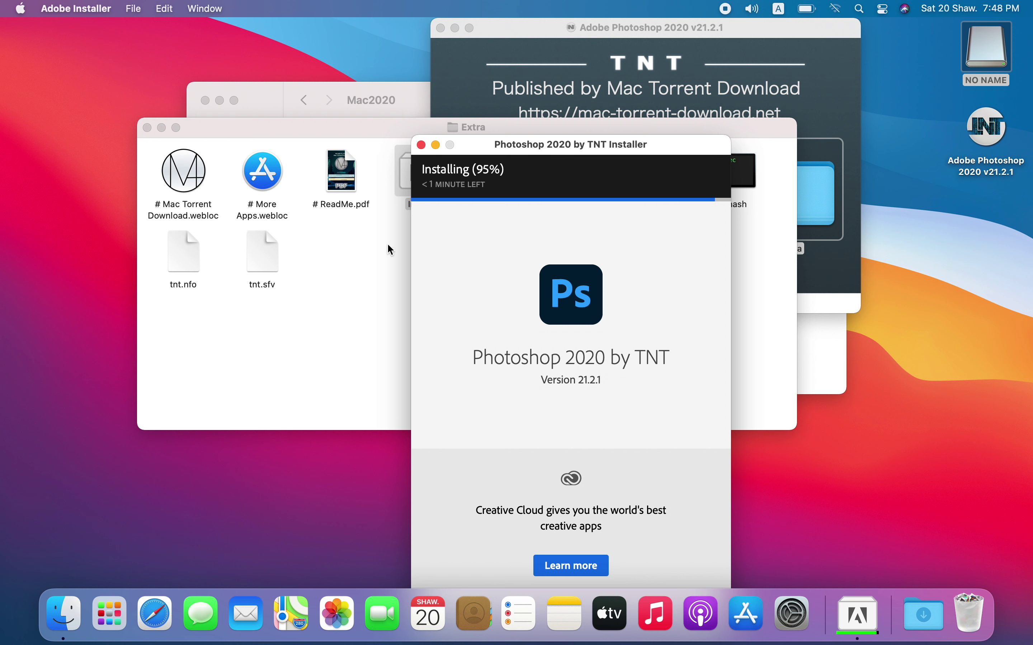
{"action": "left_click_drag", "start_coordinate": [484, 148], "coordinate": [568, 132]}
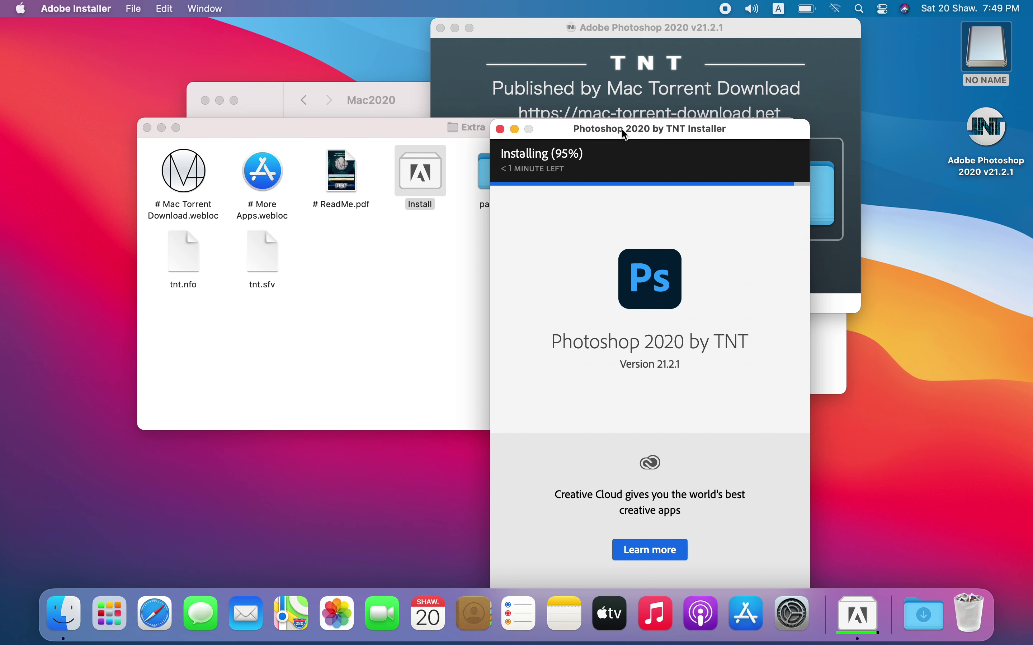
{"action": "left_click_drag", "start_coordinate": [624, 134], "coordinate": [647, 153]}
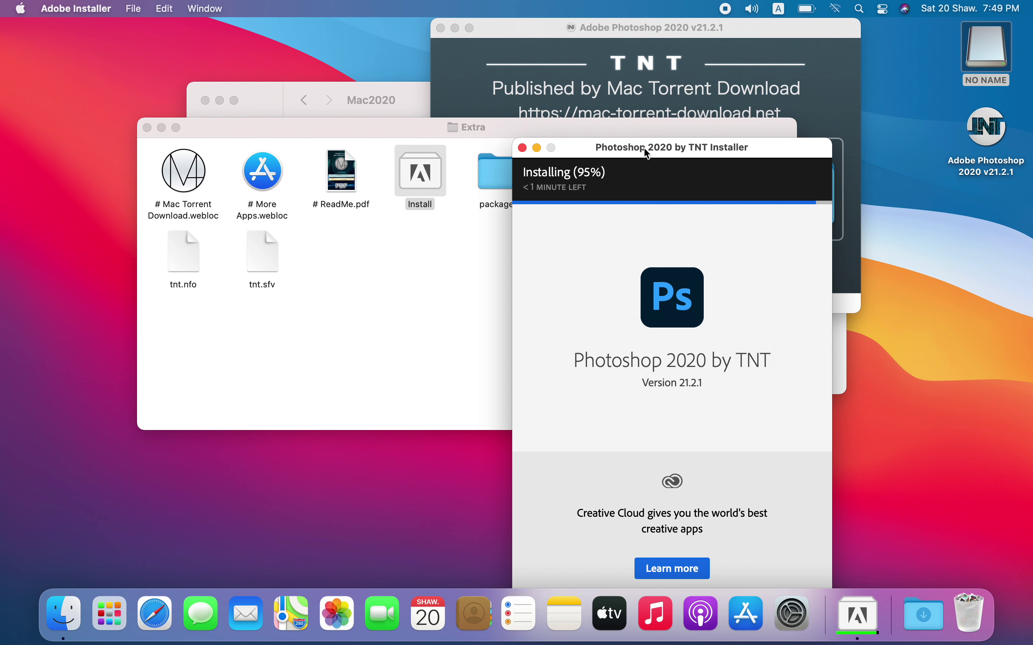
{"action": "left_click_drag", "start_coordinate": [606, 150], "coordinate": [662, 145]}
{"action": "left_click", "coordinate": [452, 318]}
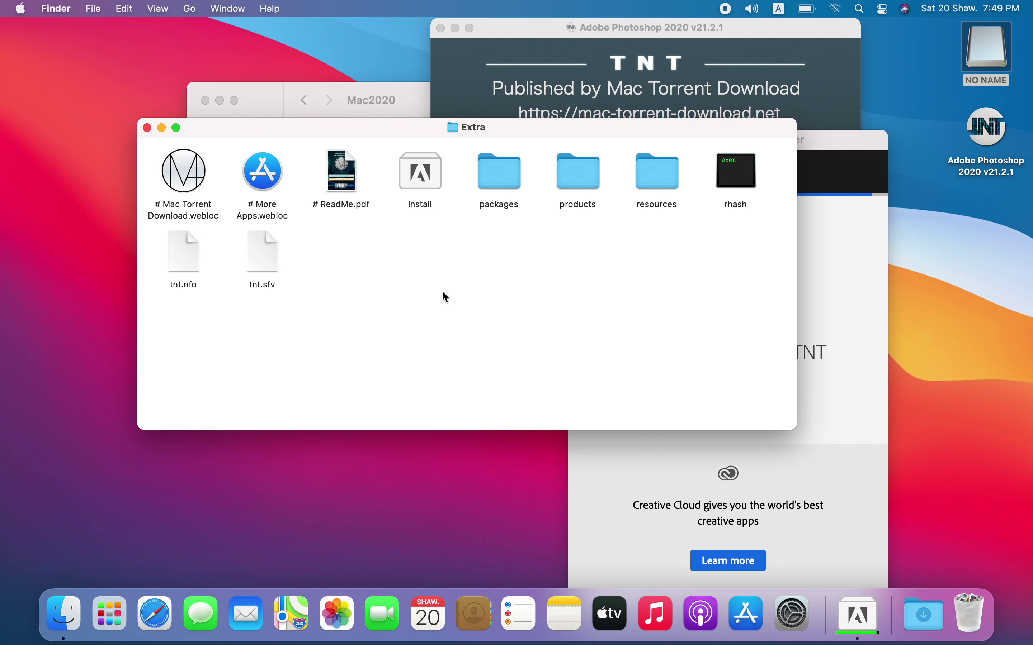
{"action": "left_click", "coordinate": [148, 128]}
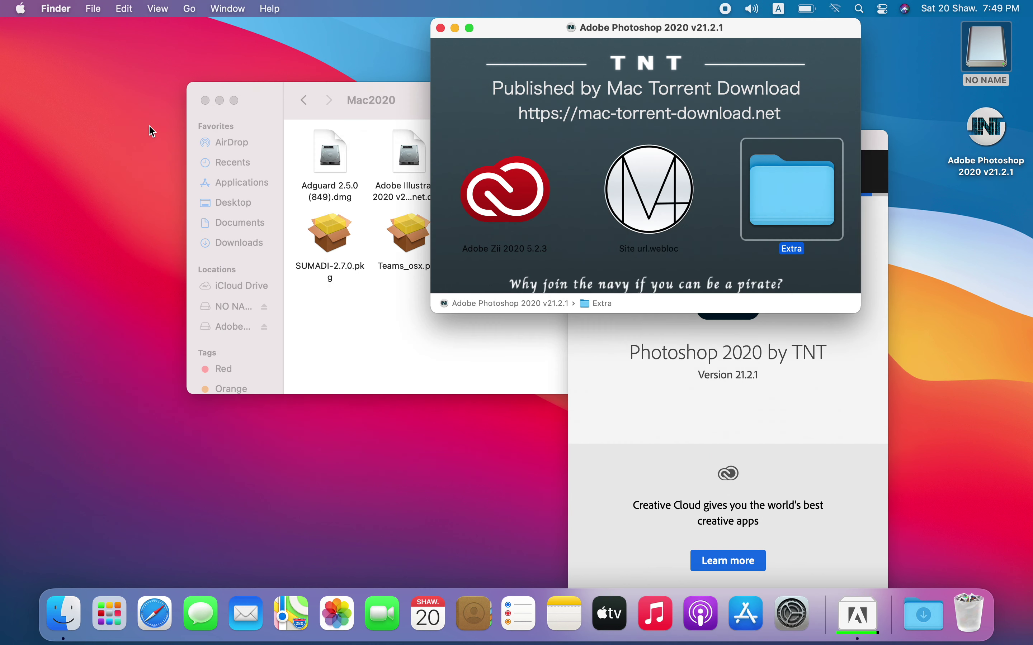
Move the Photoshop installer window and the disk image window apart so both can be seen.
{"action": "left_click", "coordinate": [630, 372]}
{"action": "left_click_drag", "start_coordinate": [682, 146], "coordinate": [777, 172]}
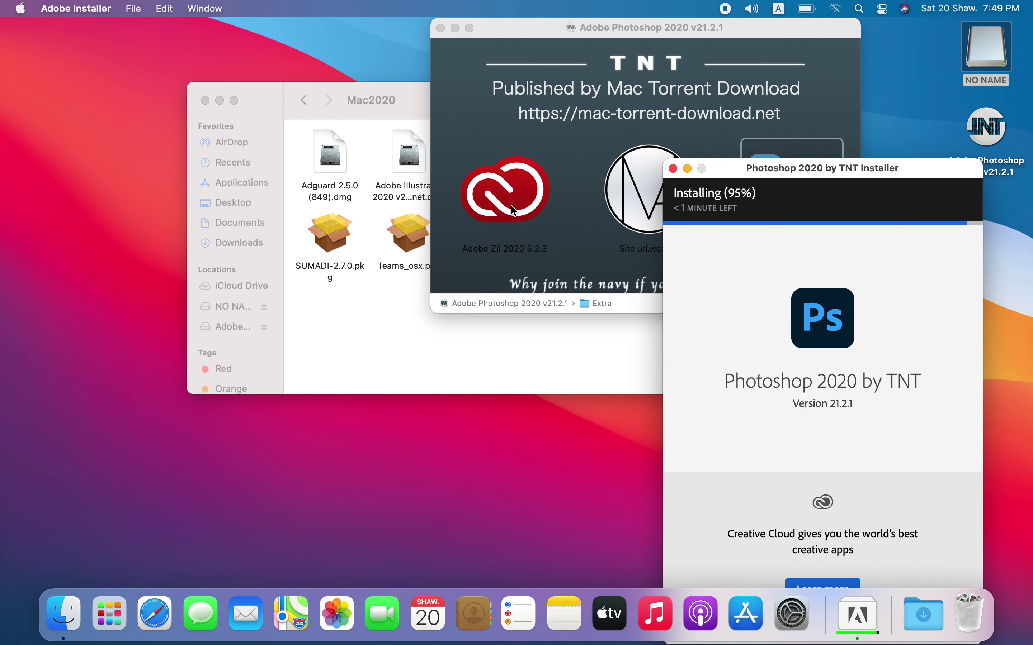
{"action": "left_click_drag", "start_coordinate": [609, 37], "coordinate": [314, 86]}
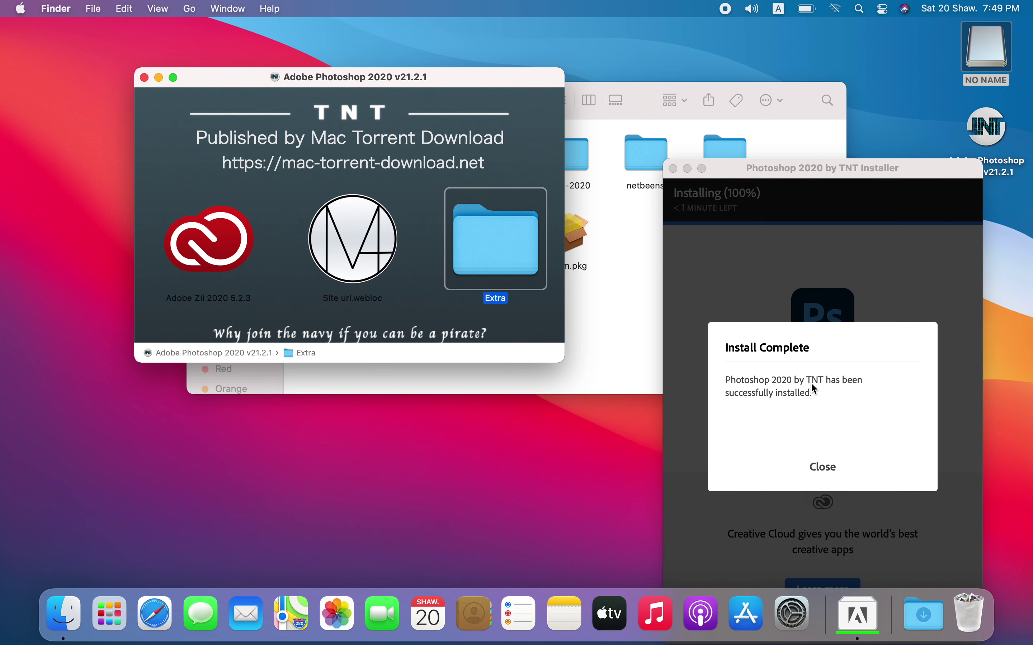
Close the finished Photoshop installer and check the installed applications for Adobe Photoshop 2020.
{"action": "left_click", "coordinate": [822, 469]}
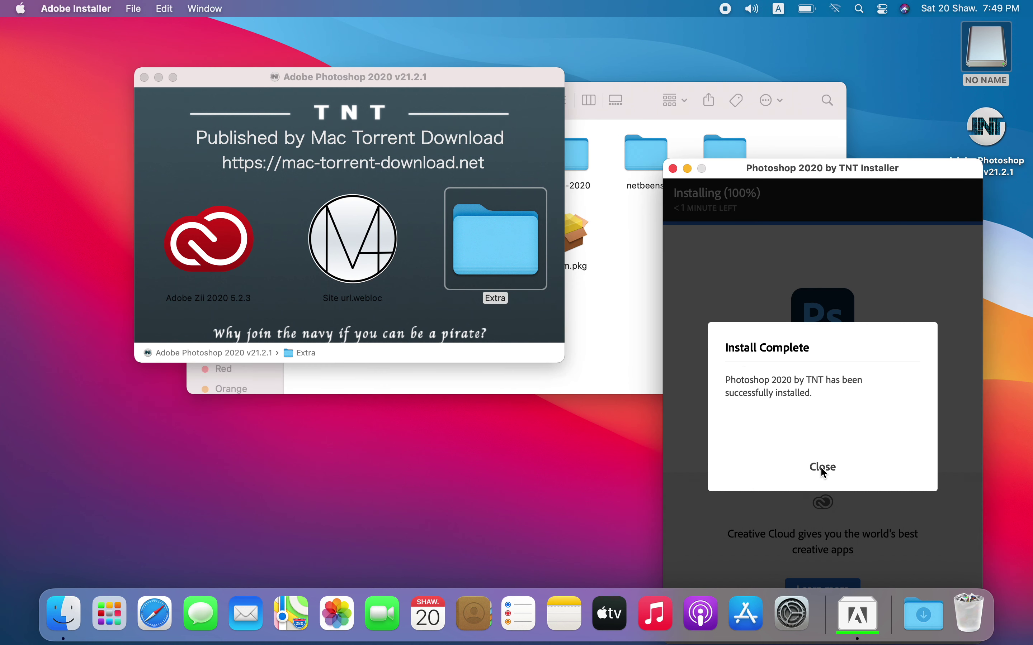
{"action": "left_click", "coordinate": [830, 471]}
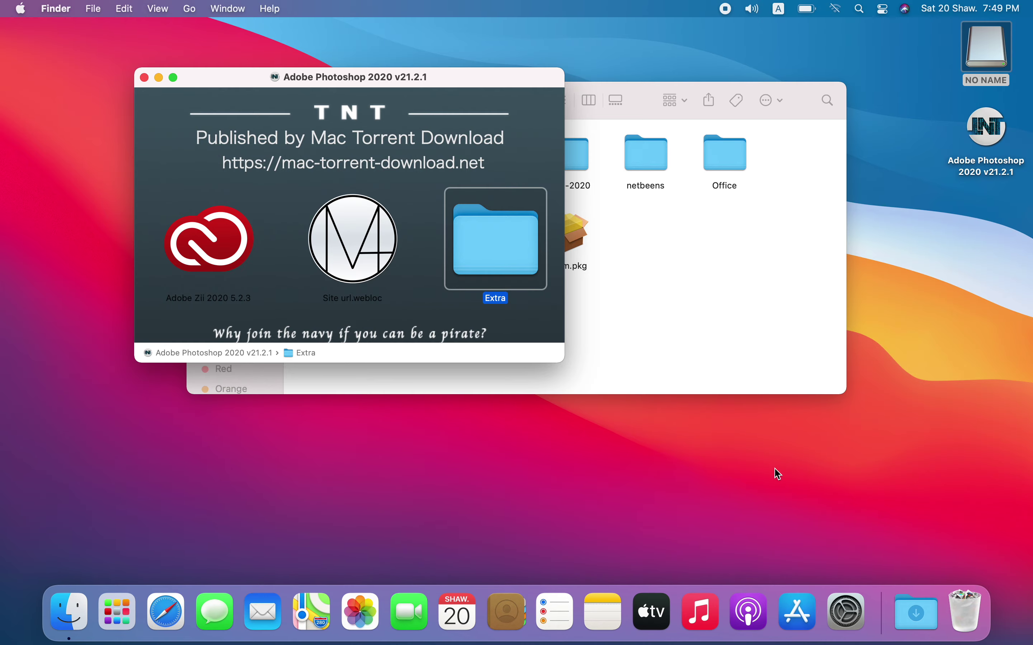
{"action": "left_click", "coordinate": [133, 607]}
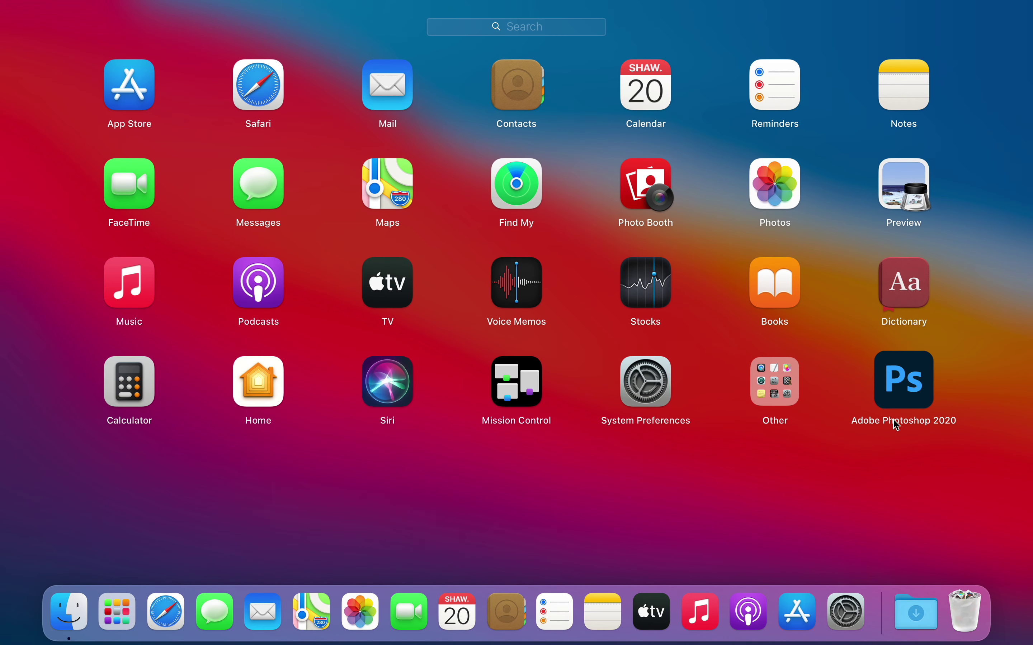
{"action": "left_click", "coordinate": [716, 466]}
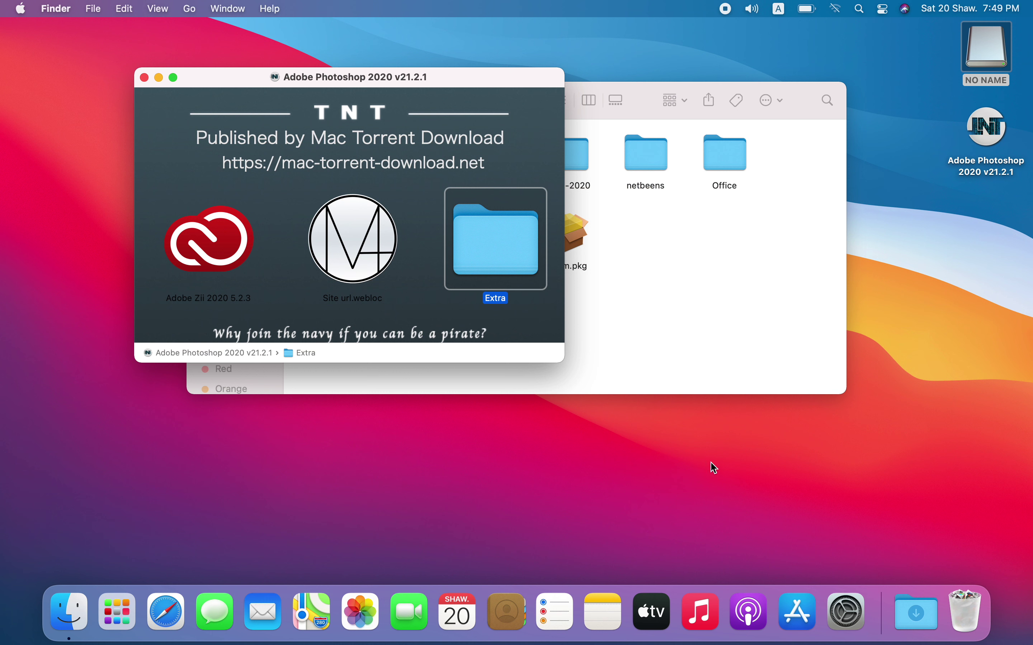
Patch Adobe Photoshop 2020 with Adobe Zii 2020 5.2.3 from the disk image, authorizing root permission with the account password, and close the patcher.
{"action": "left_click", "coordinate": [203, 247]}
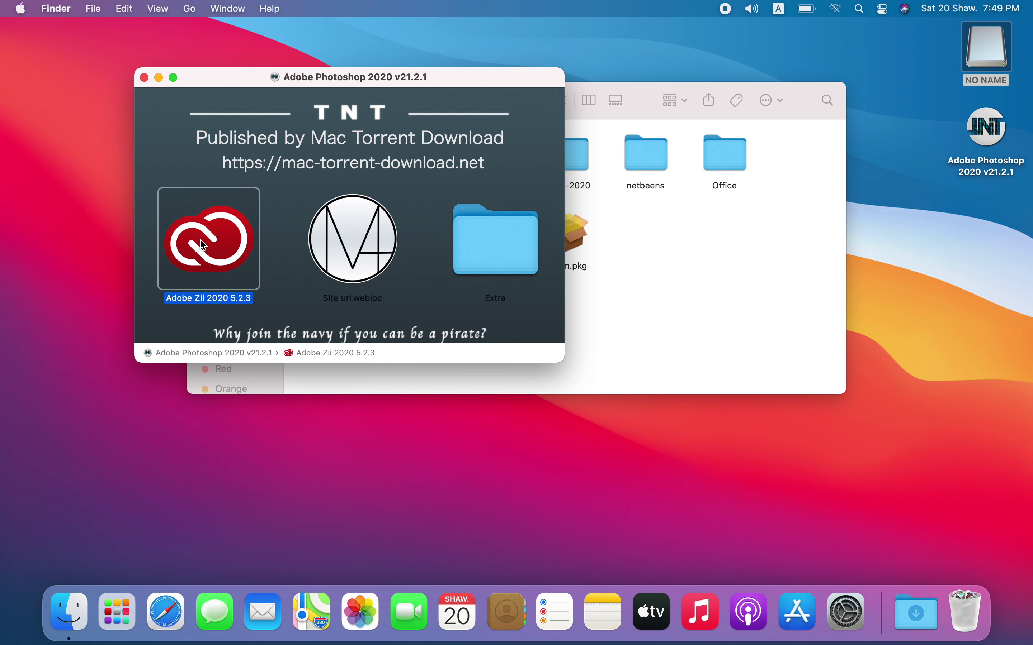
{"action": "double_click", "coordinate": [203, 246]}
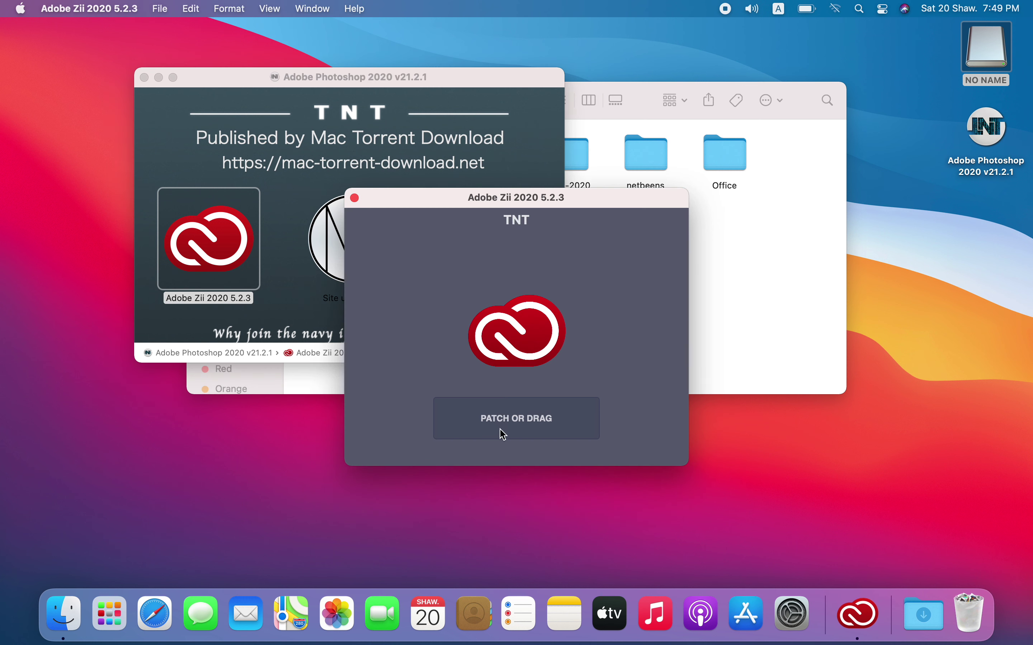
{"action": "left_click", "coordinate": [515, 431]}
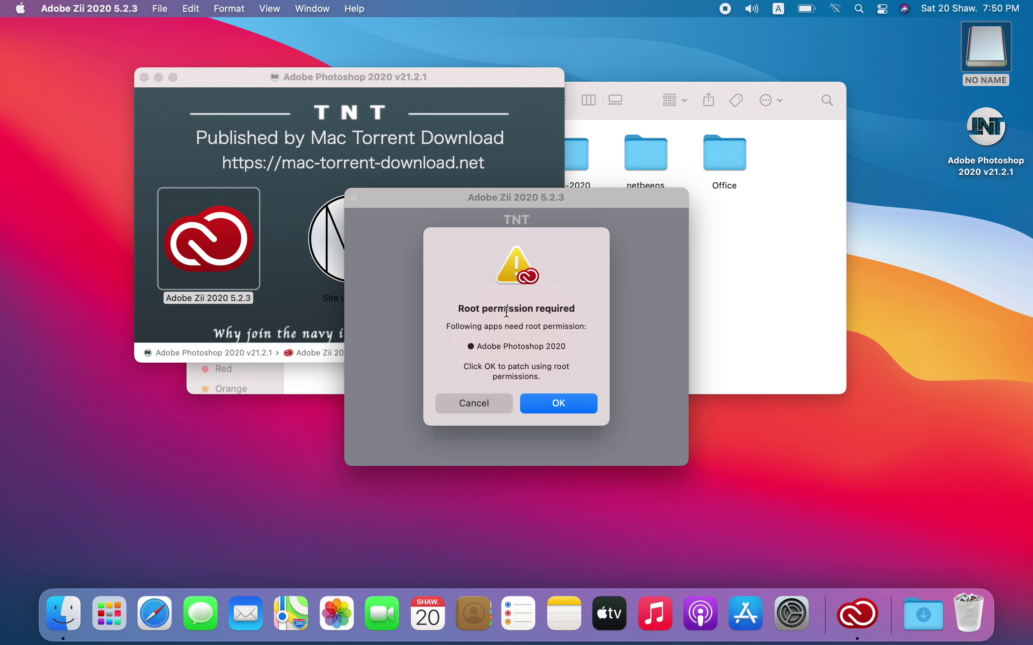
{"action": "left_click", "coordinate": [557, 408]}
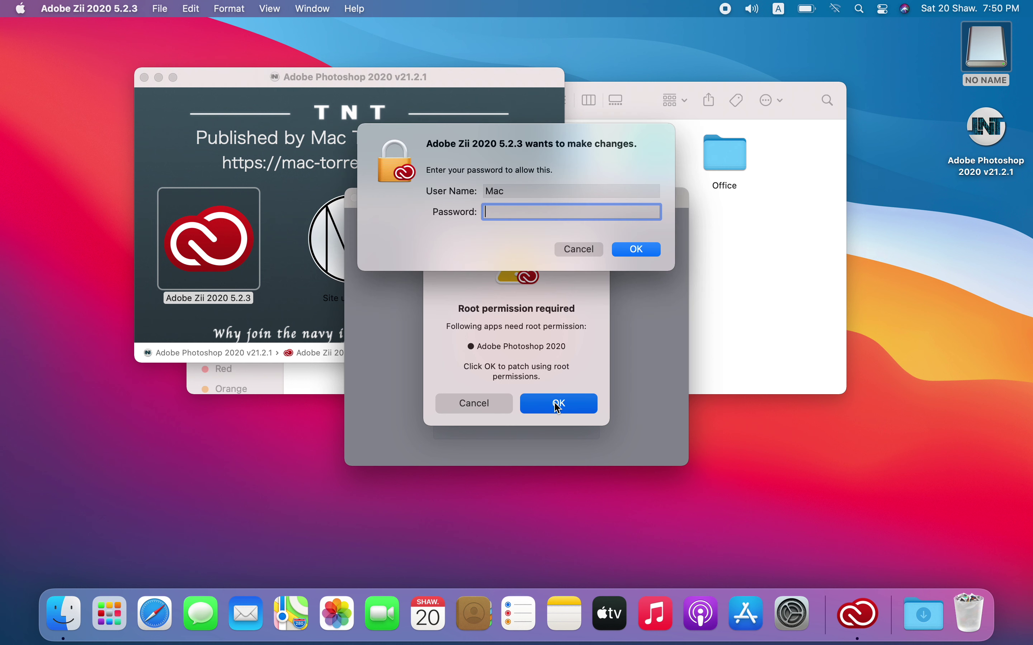
{"action": "type", "text": "•"}
{"action": "key", "text": "Return"}
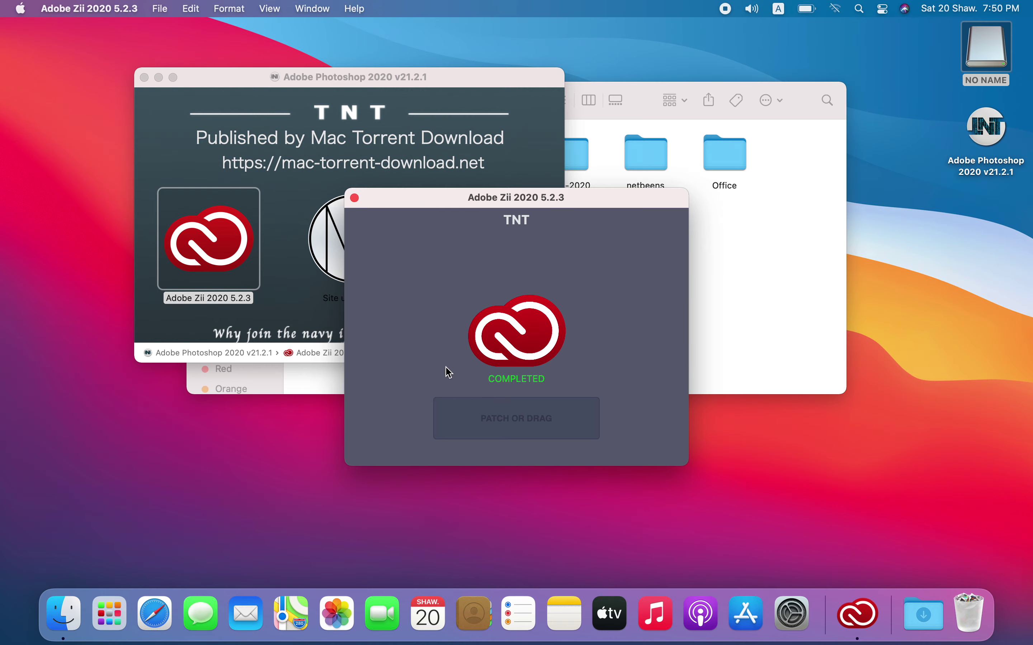
{"action": "left_click", "coordinate": [355, 198]}
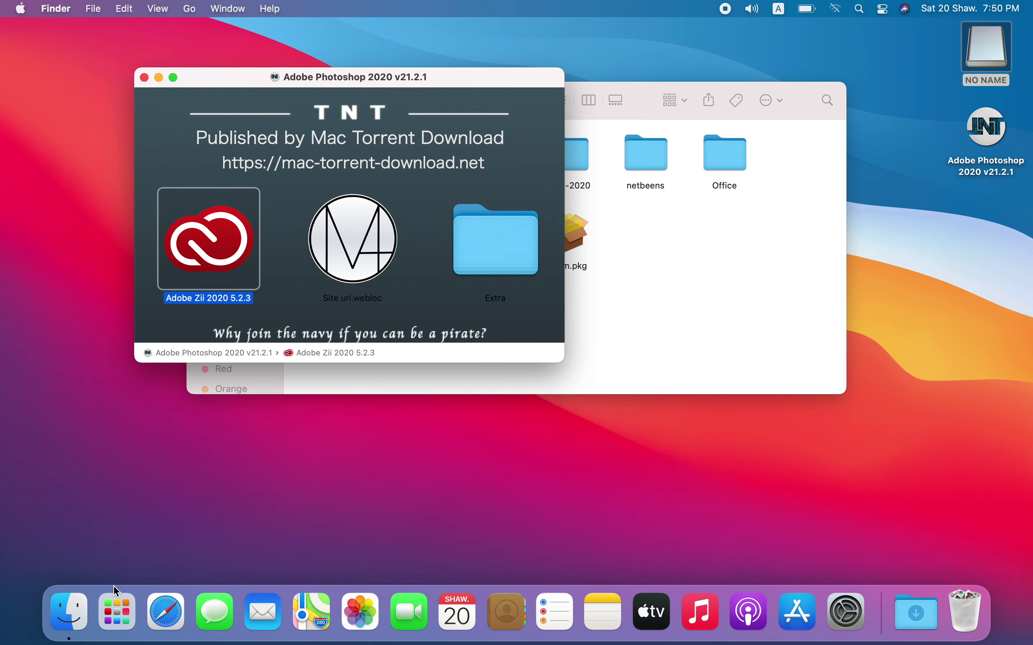
Launch Adobe Photoshop 2020 and close the disk image and Mac2020 folder windows.
{"action": "left_click", "coordinate": [110, 614]}
{"action": "left_click", "coordinate": [914, 380]}
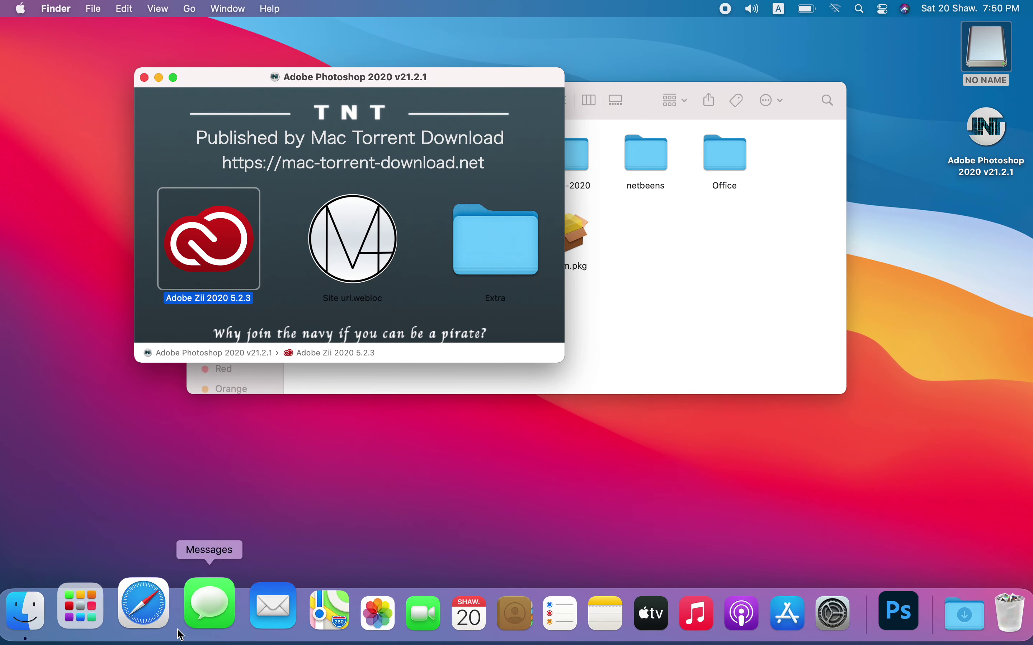
{"action": "left_click", "coordinate": [109, 614]}
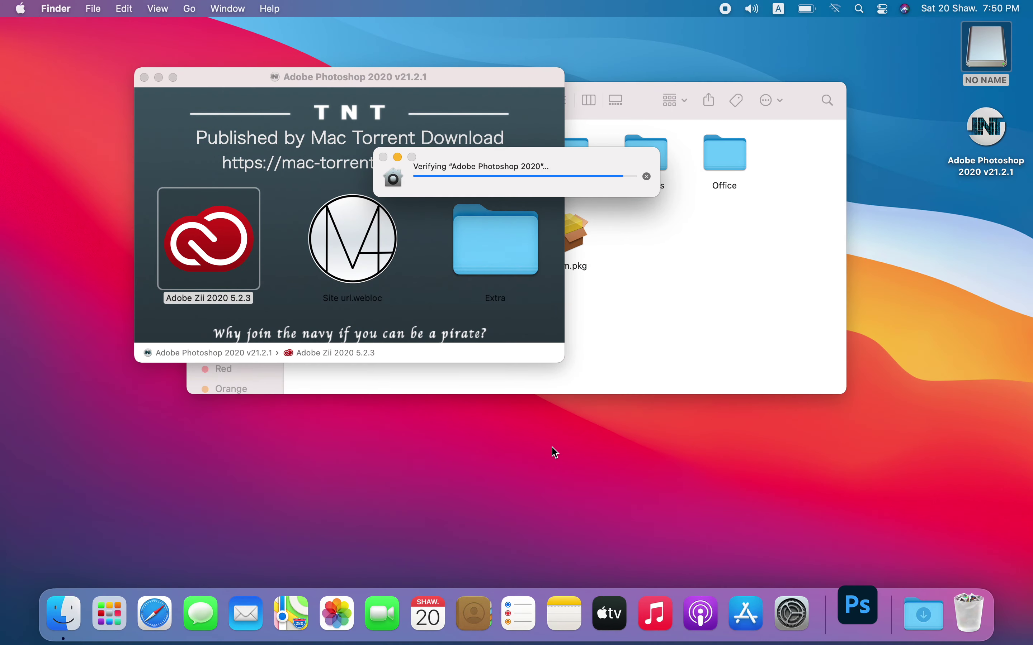
{"action": "left_click", "coordinate": [144, 77]}
{"action": "left_click", "coordinate": [205, 100]}
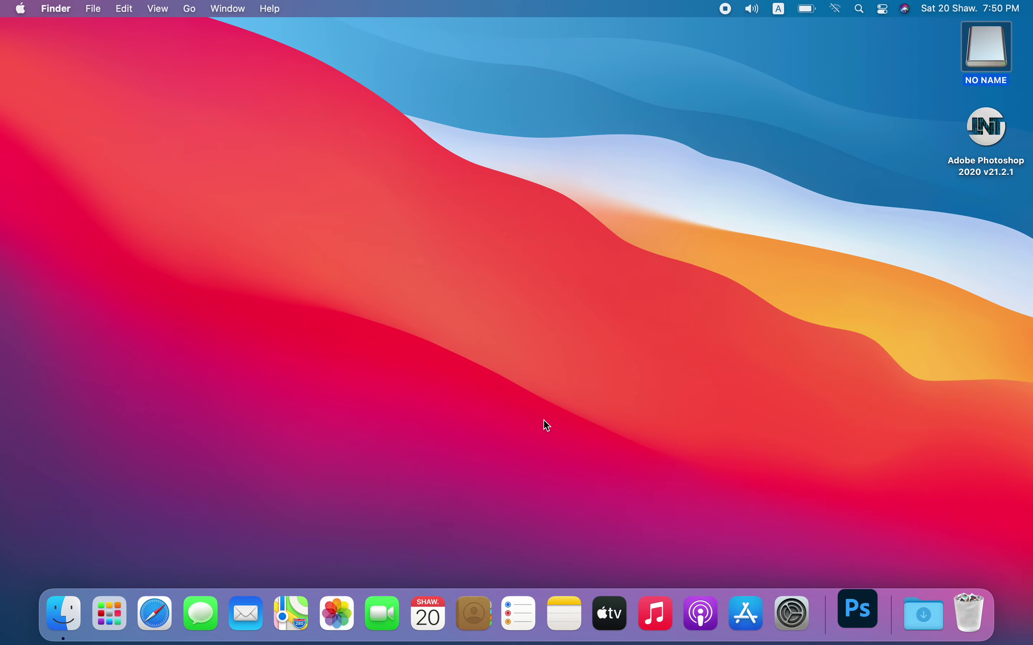
Add Adobe Photoshop 2020 to the Dock between App Store and System Preferences and return to the desktop.
{"action": "left_click", "coordinate": [109, 597]}
{"action": "left_click_drag", "start_coordinate": [904, 386], "coordinate": [773, 606]}
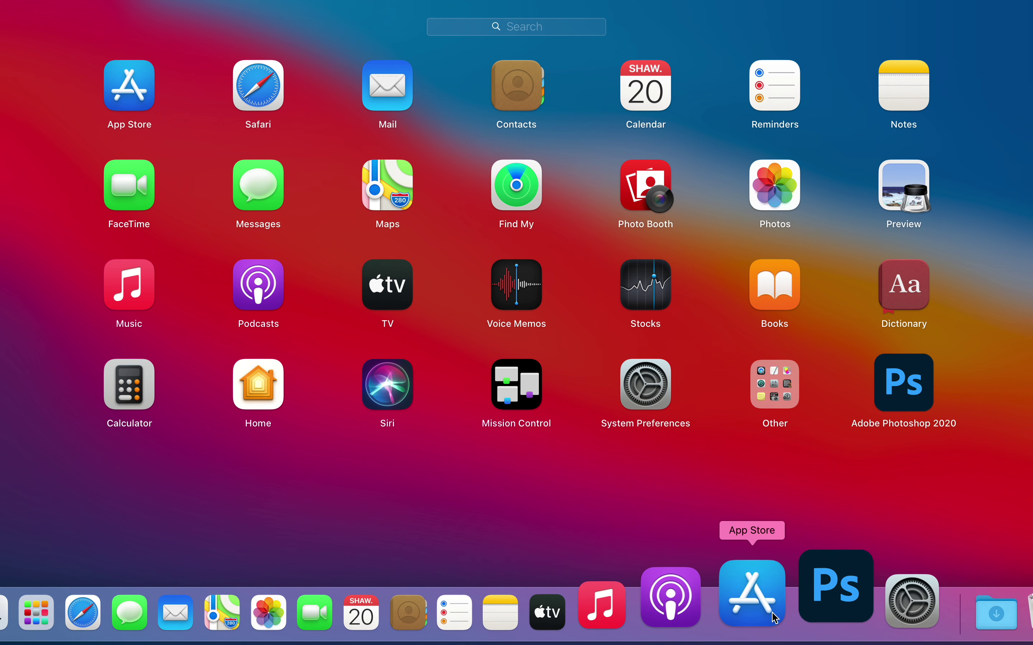
{"action": "left_click", "coordinate": [781, 490]}
{"action": "left_click", "coordinate": [561, 240]}
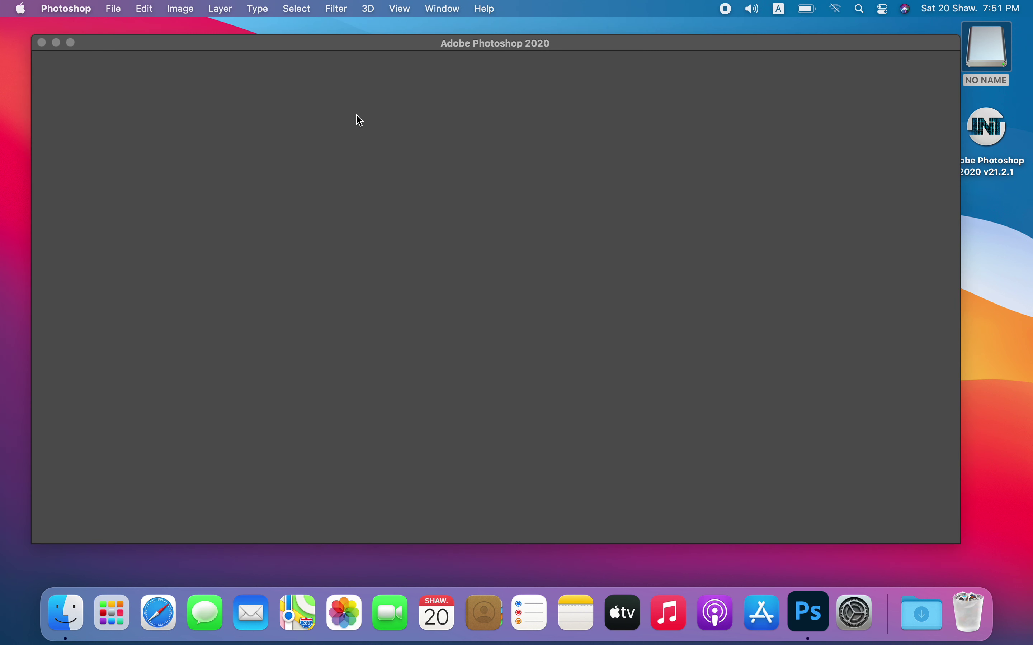
Reposition the Photoshop window and create a new 16 × 12 cm RGB document with a white background.
{"action": "left_click_drag", "start_coordinate": [559, 49], "coordinate": [574, 65]}
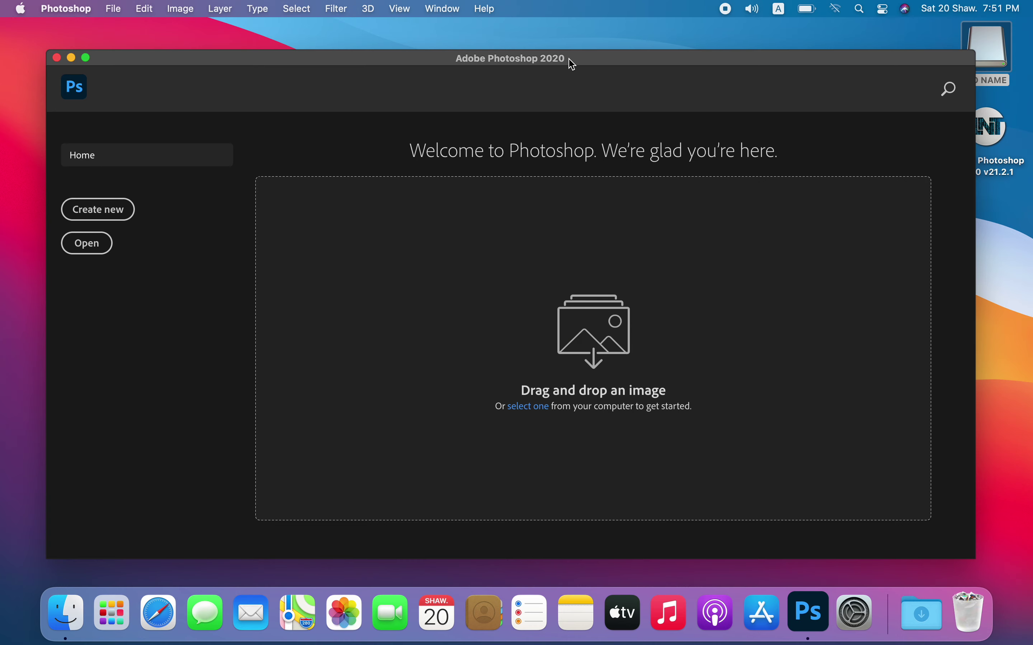
{"action": "left_click", "coordinate": [123, 213]}
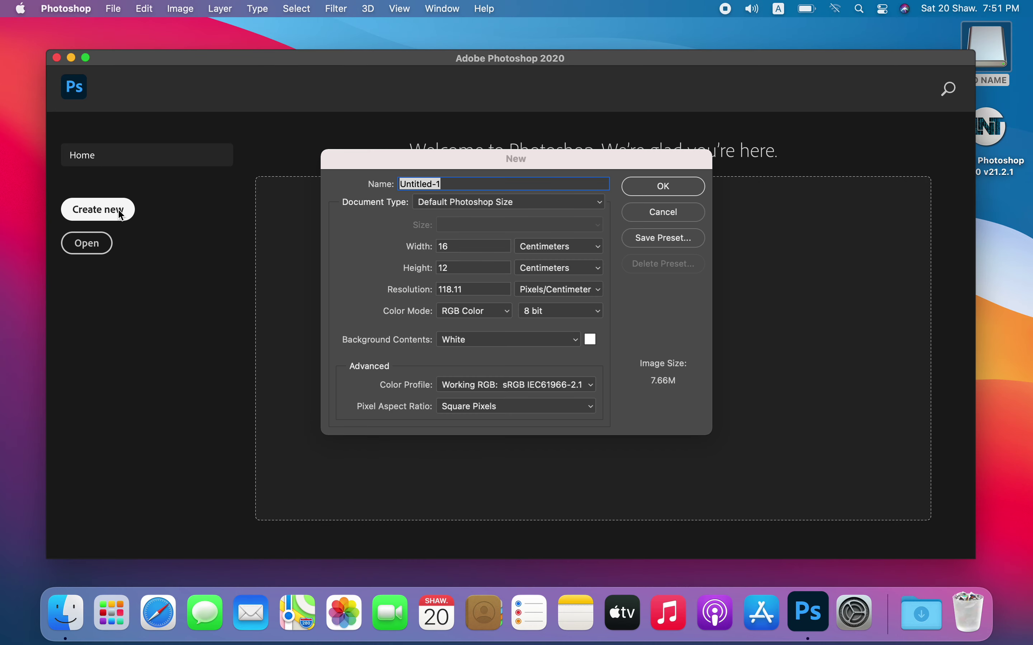
{"action": "left_click", "coordinate": [674, 188]}
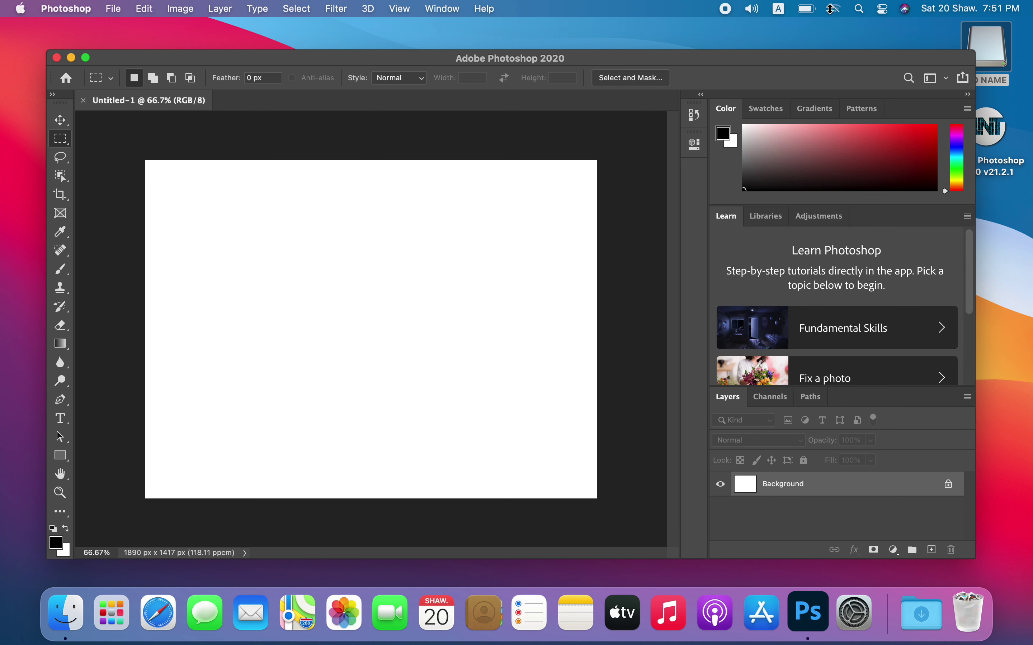
Turn Wi-Fi back on for the Mac.
{"action": "left_click", "coordinate": [832, 9]}
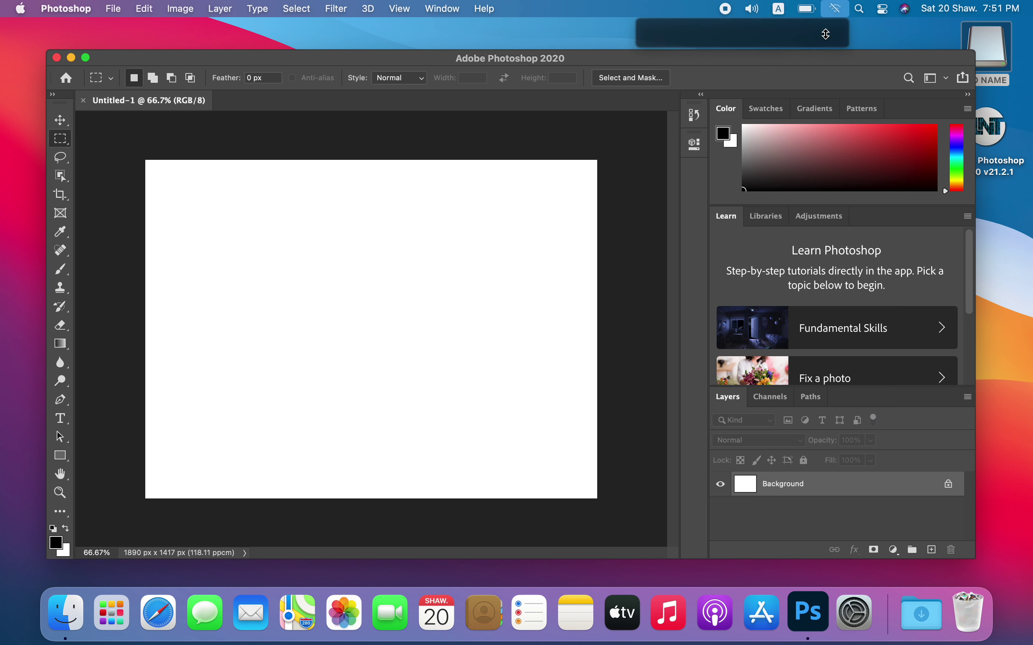
{"action": "left_click", "coordinate": [383, 283]}
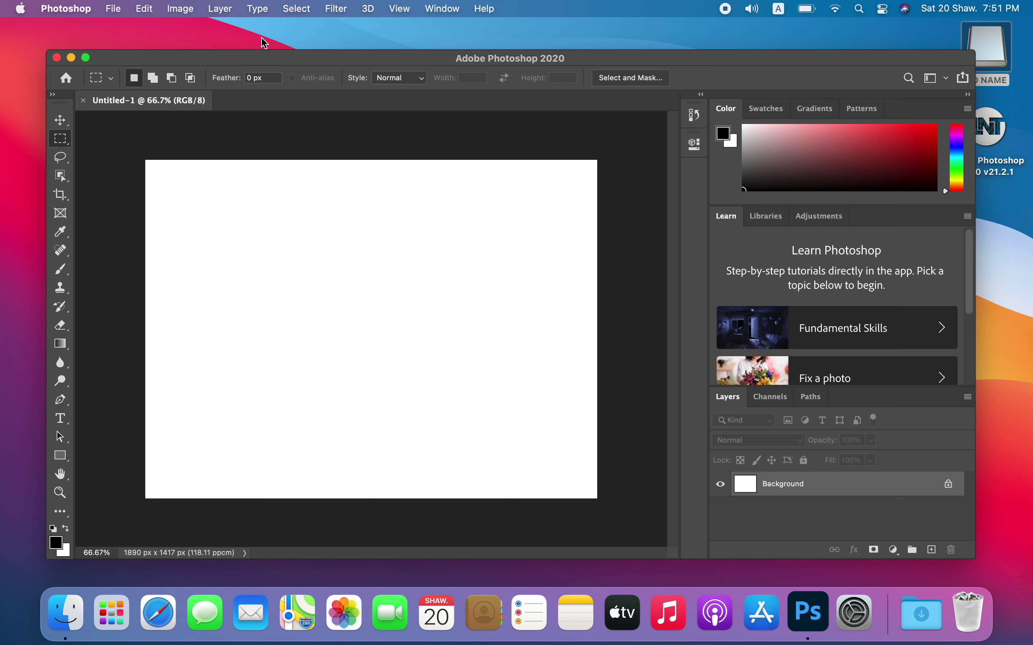
Examine Photoshop's help commands for the account sign-in and update entries.
{"action": "left_click", "coordinate": [404, 9]}
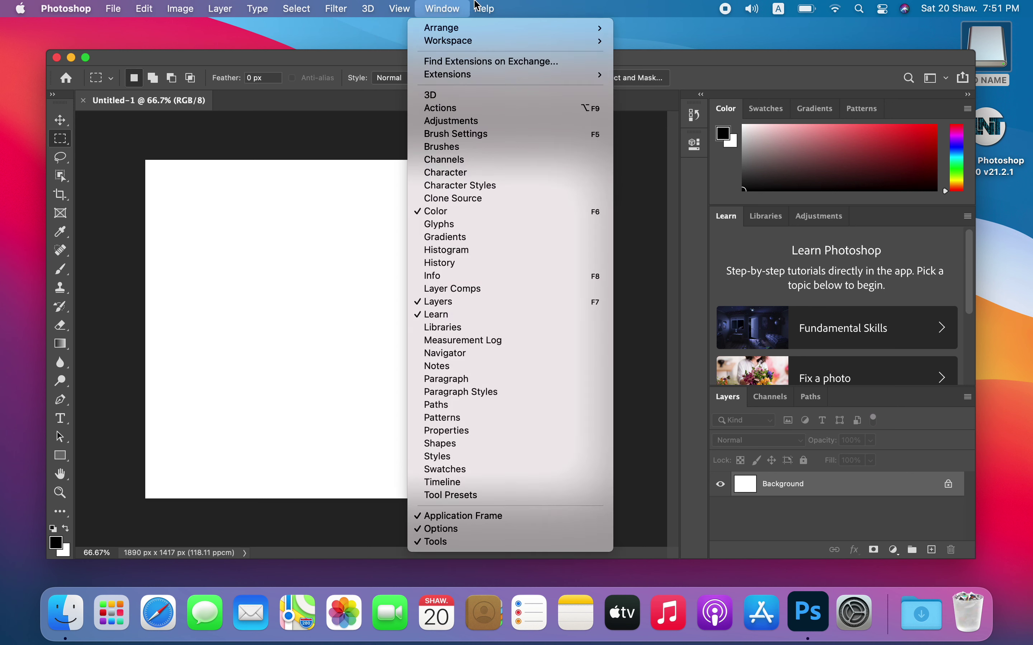
{"action": "mouse_move", "coordinate": [486, 8]}
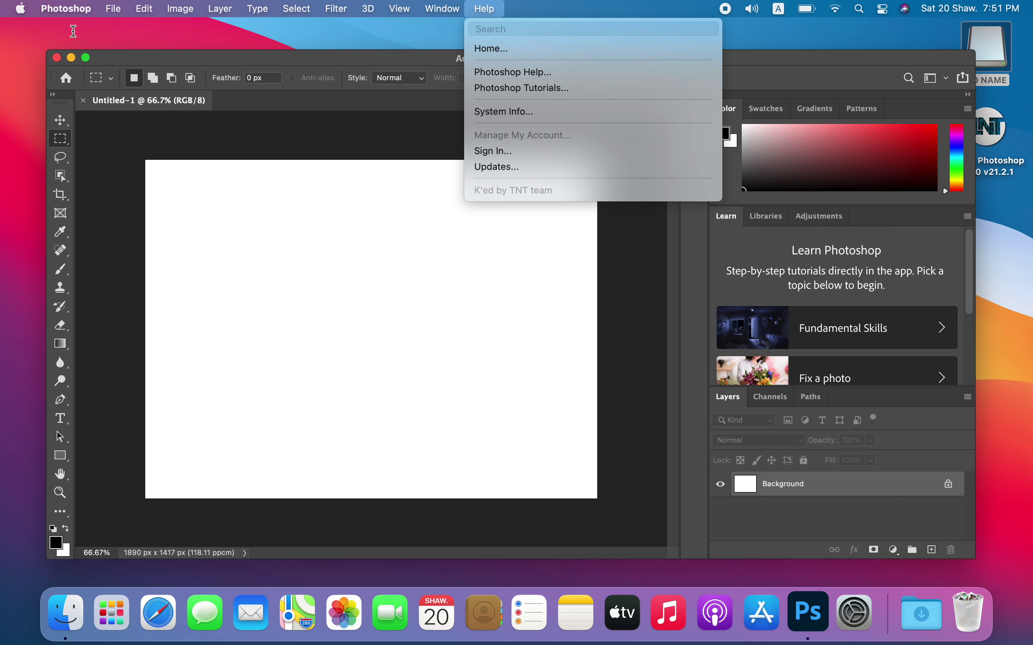
{"action": "mouse_move", "coordinate": [62, 8]}
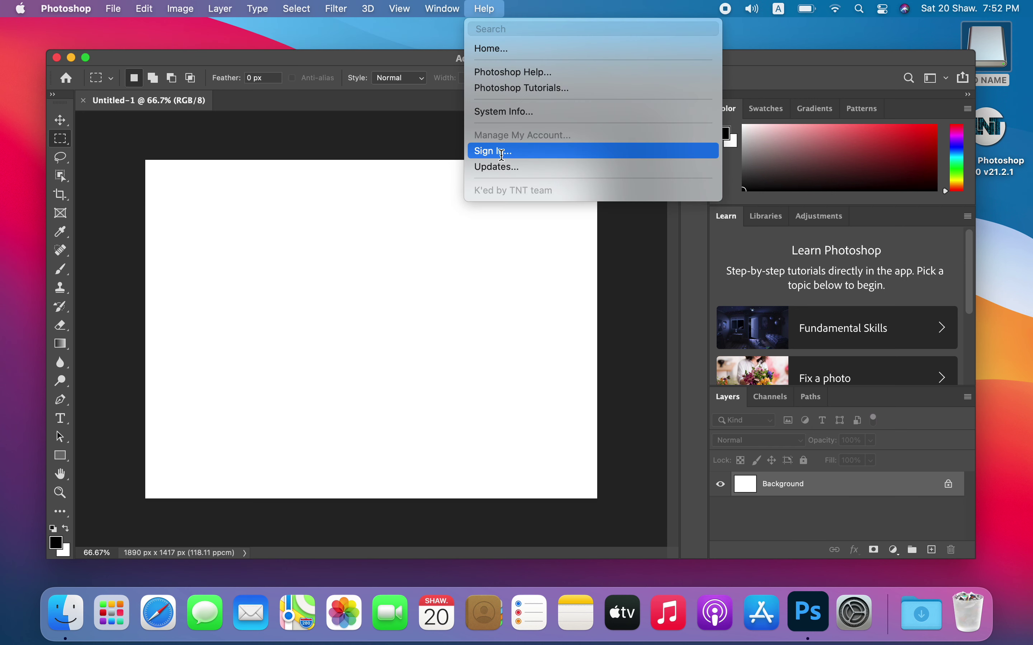
{"action": "left_click", "coordinate": [327, 237]}
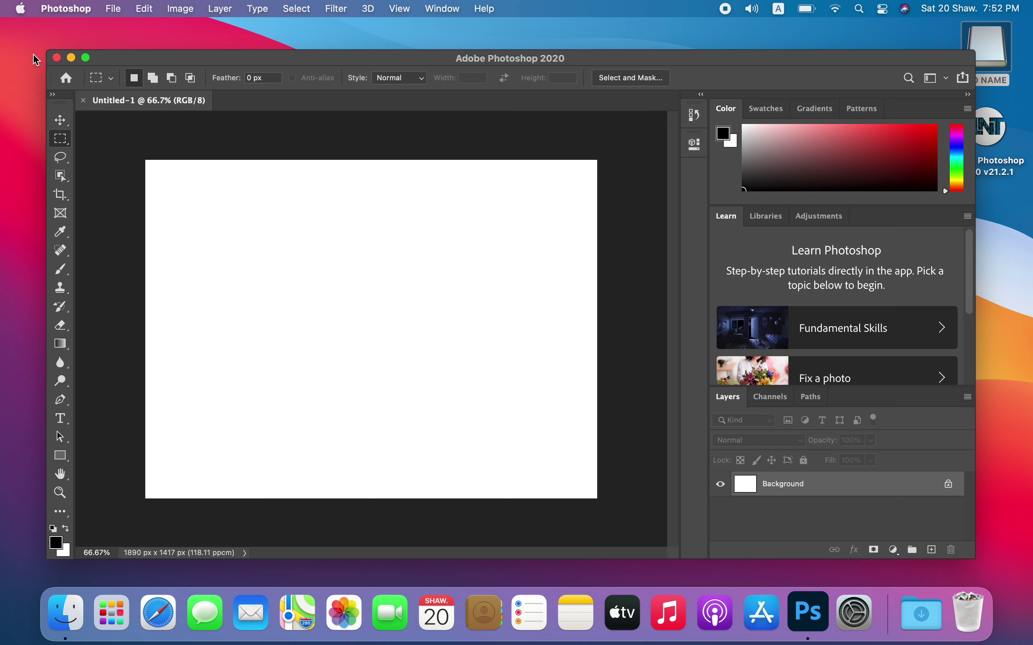
Quit Photoshop and relaunch it.
{"action": "left_click", "coordinate": [60, 10]}
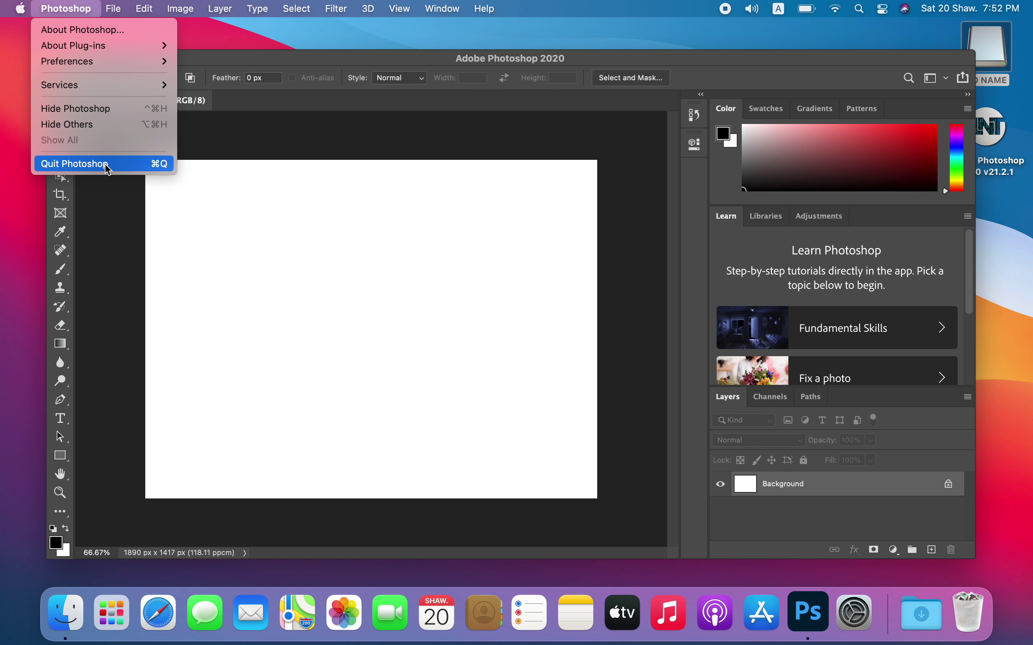
{"action": "left_click", "coordinate": [61, 165]}
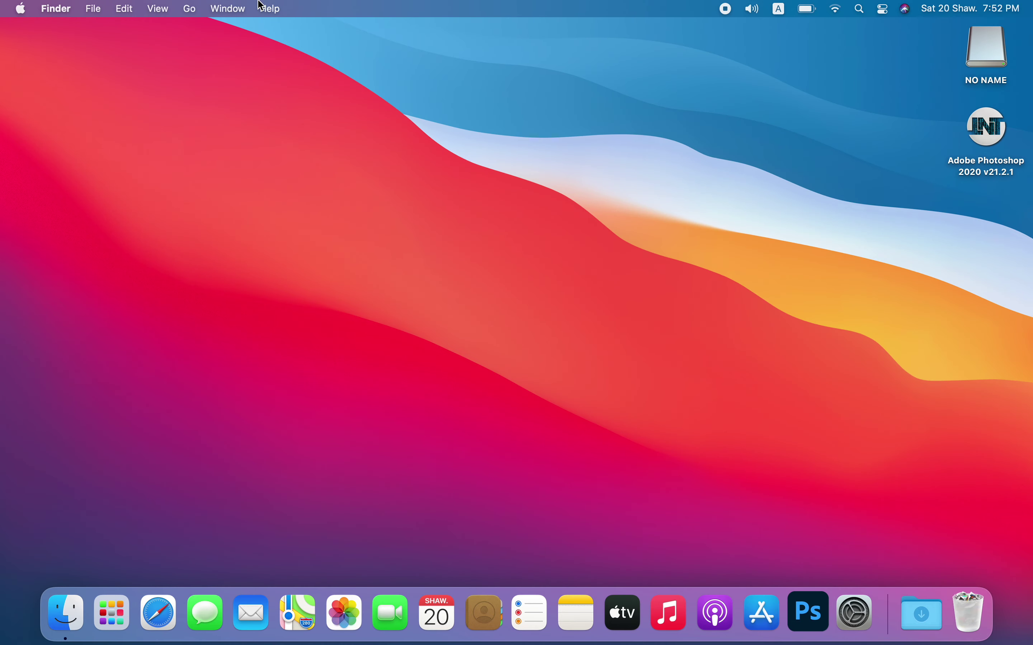
{"action": "left_click", "coordinate": [270, 9]}
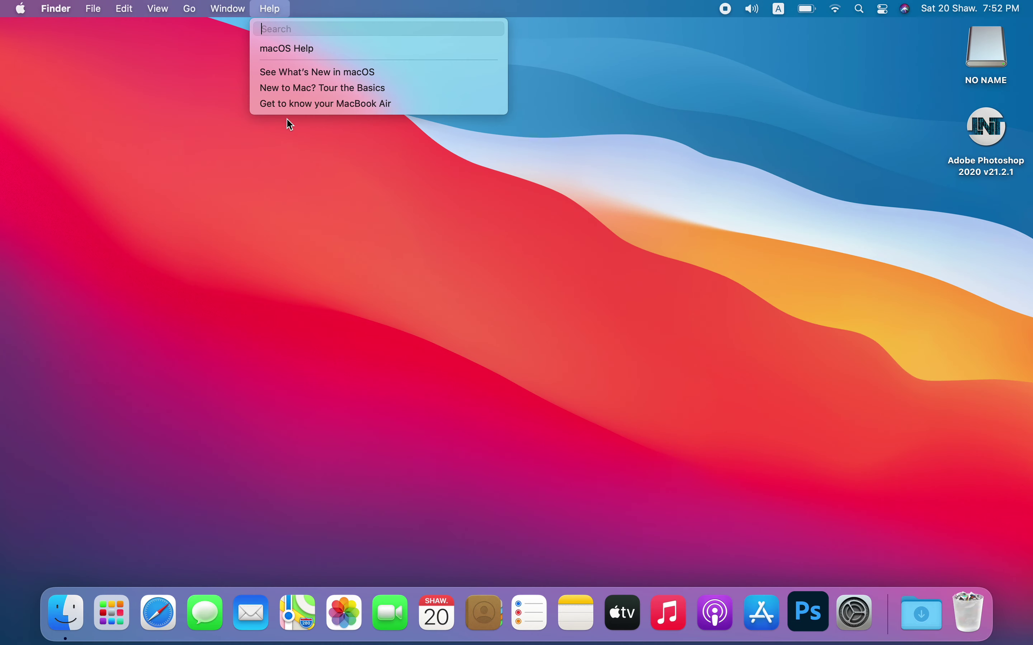
{"action": "left_click", "coordinate": [239, 229]}
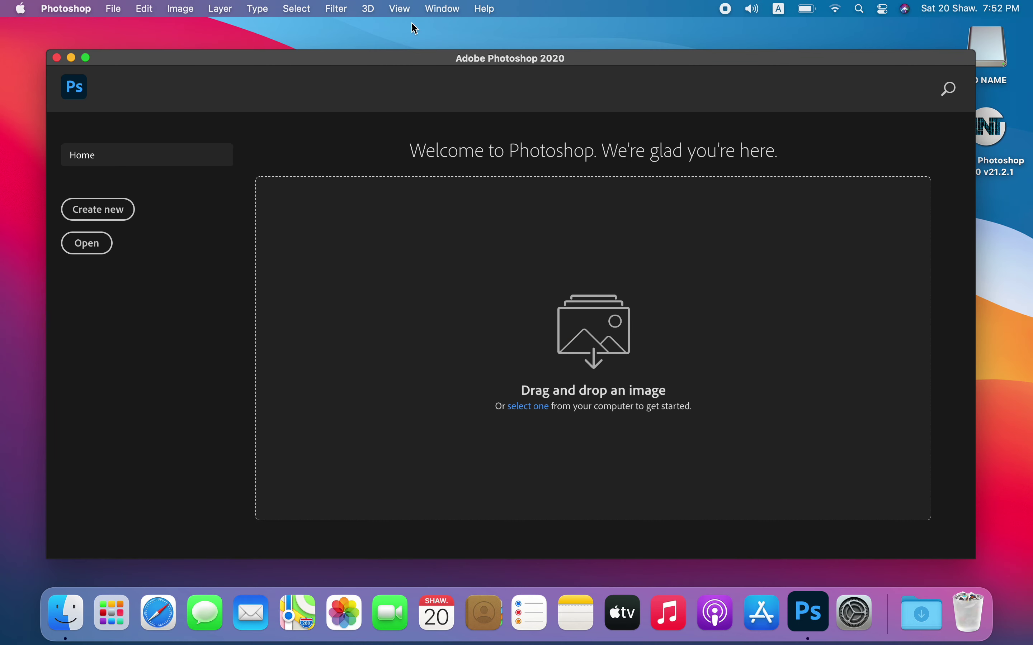
{"action": "left_click", "coordinate": [487, 8]}
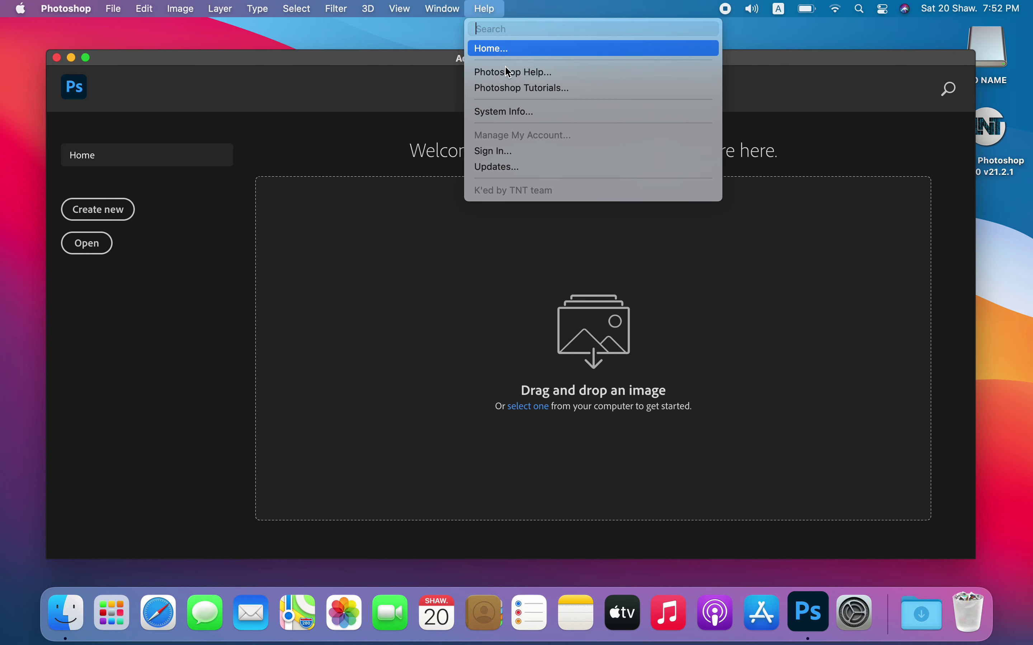
{"action": "left_click", "coordinate": [280, 203]}
{"action": "left_click", "coordinate": [55, 5]}
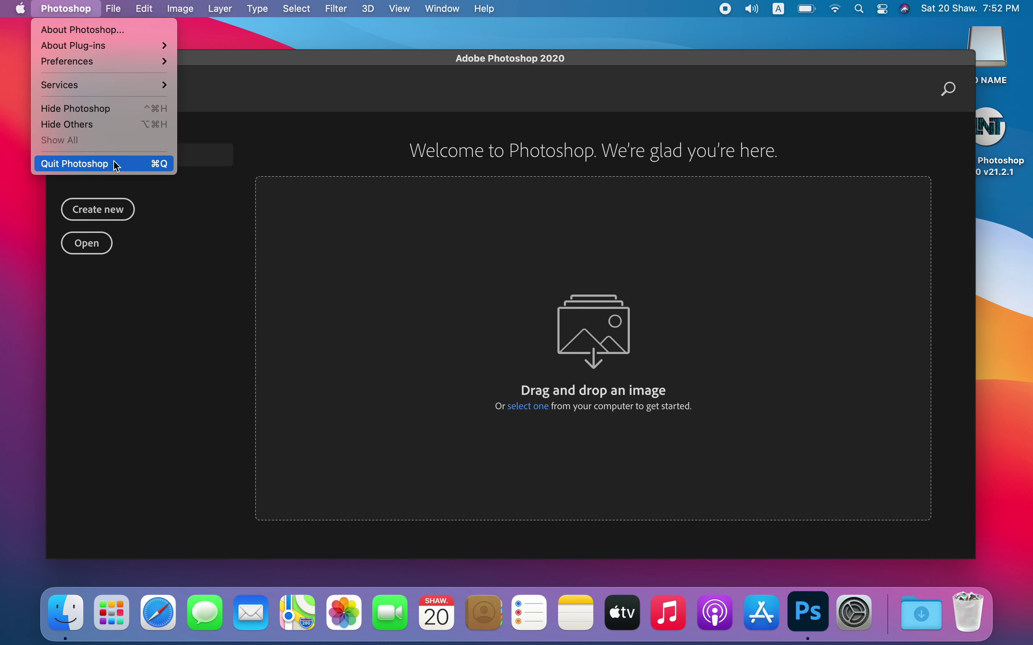
{"action": "left_click", "coordinate": [96, 165]}
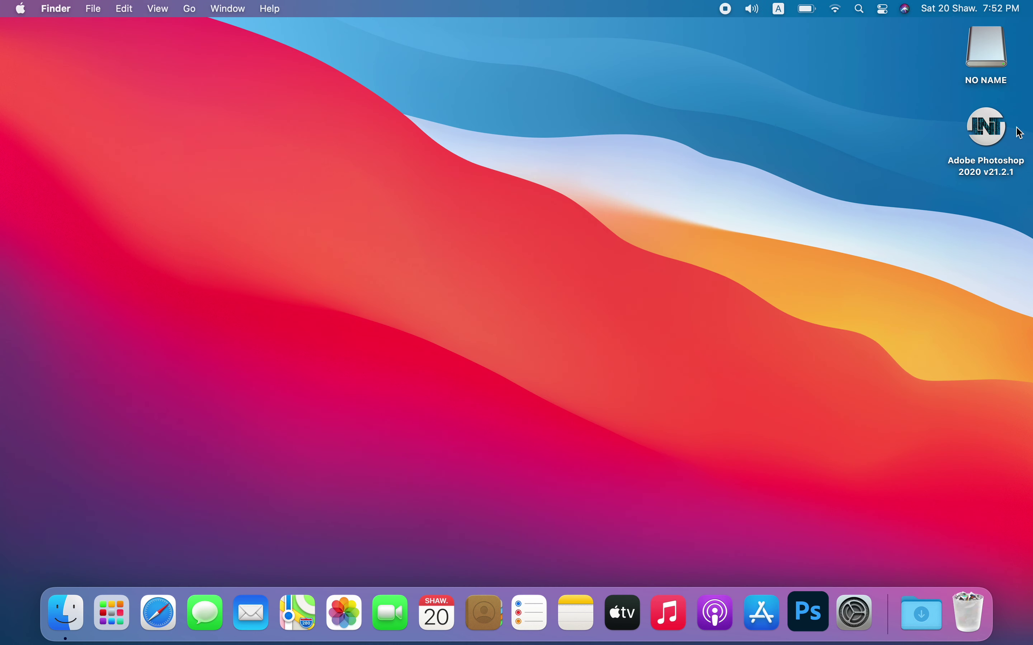
Try to eject the Adobe Photoshop 2020 v21.2.1 disk image from the desktop.
{"action": "left_click", "coordinate": [990, 130]}
{"action": "right_click", "coordinate": [990, 134]}
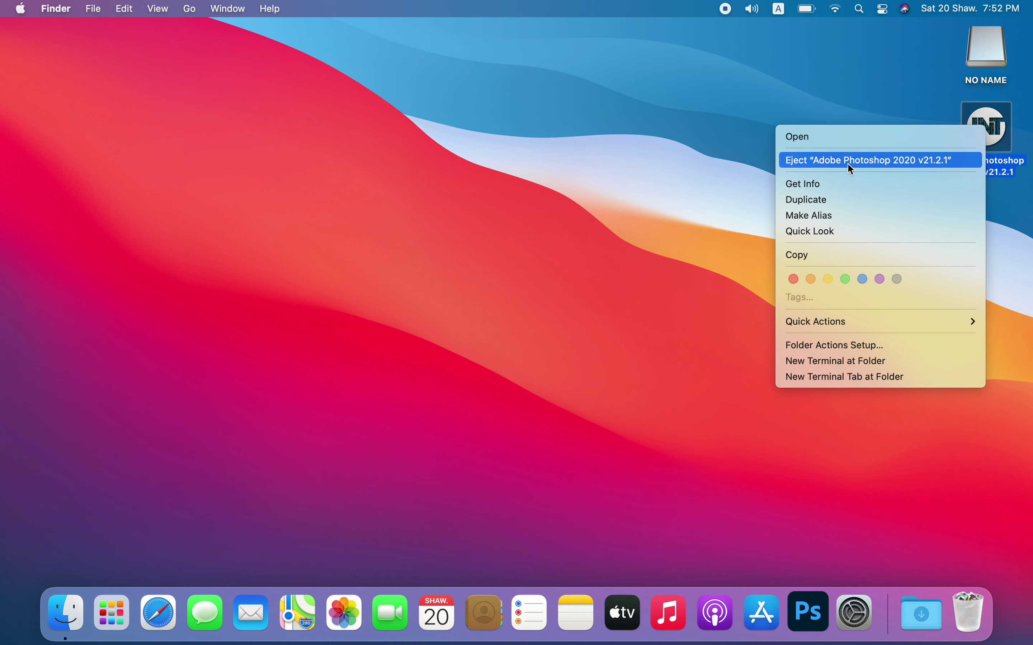
{"action": "left_click", "coordinate": [828, 161]}
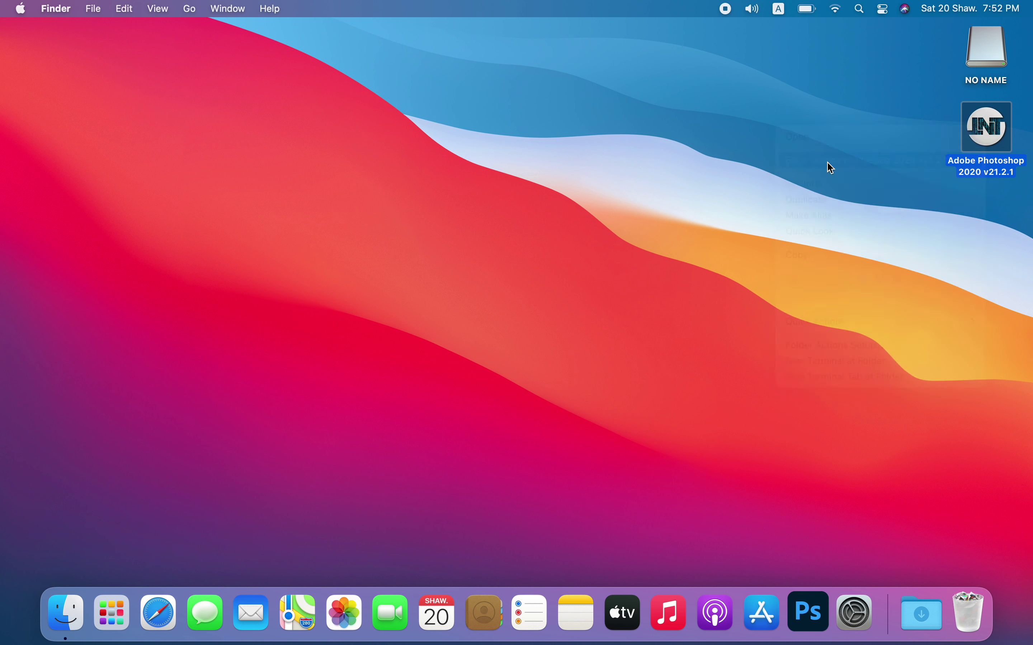
Try to eject the NO NAME drive from the desktop.
{"action": "left_click", "coordinate": [986, 47]}
{"action": "right_click", "coordinate": [987, 47]}
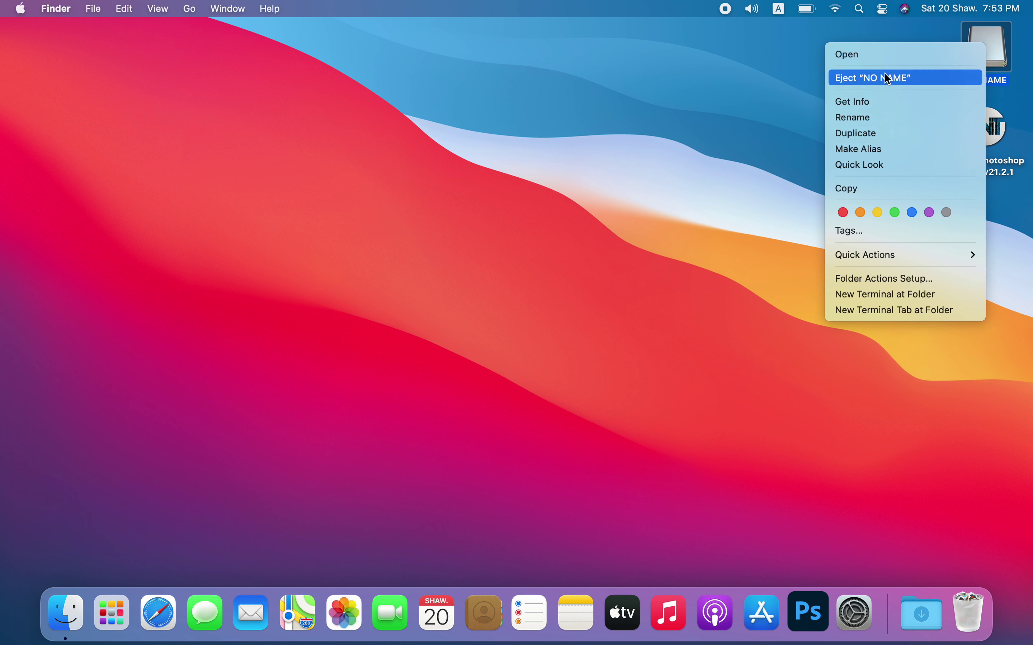
{"action": "left_click", "coordinate": [858, 81]}
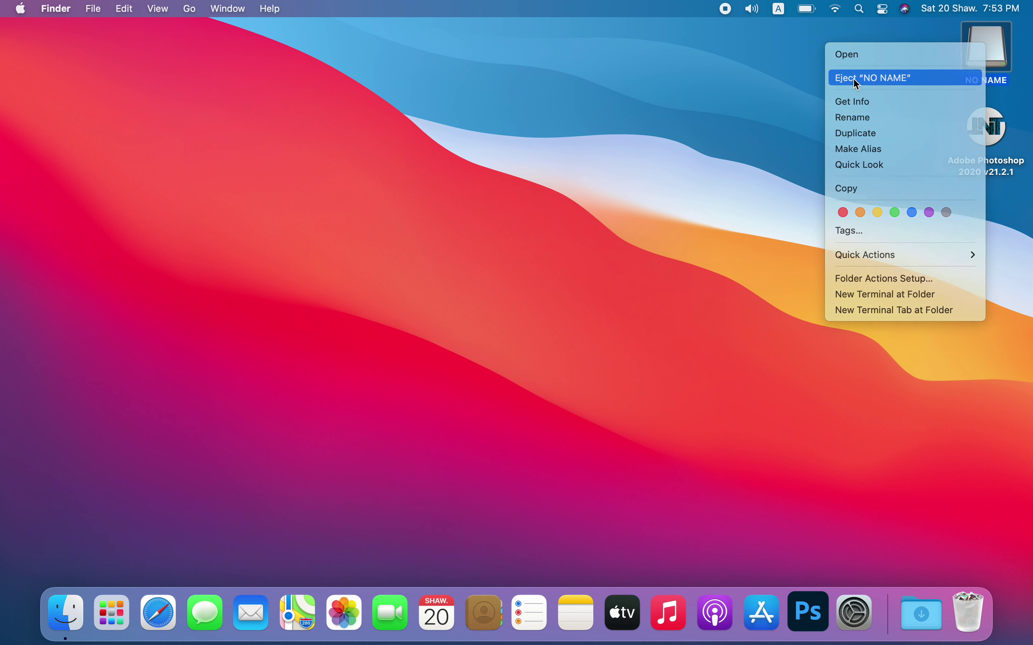
{"action": "left_click", "coordinate": [800, 176]}
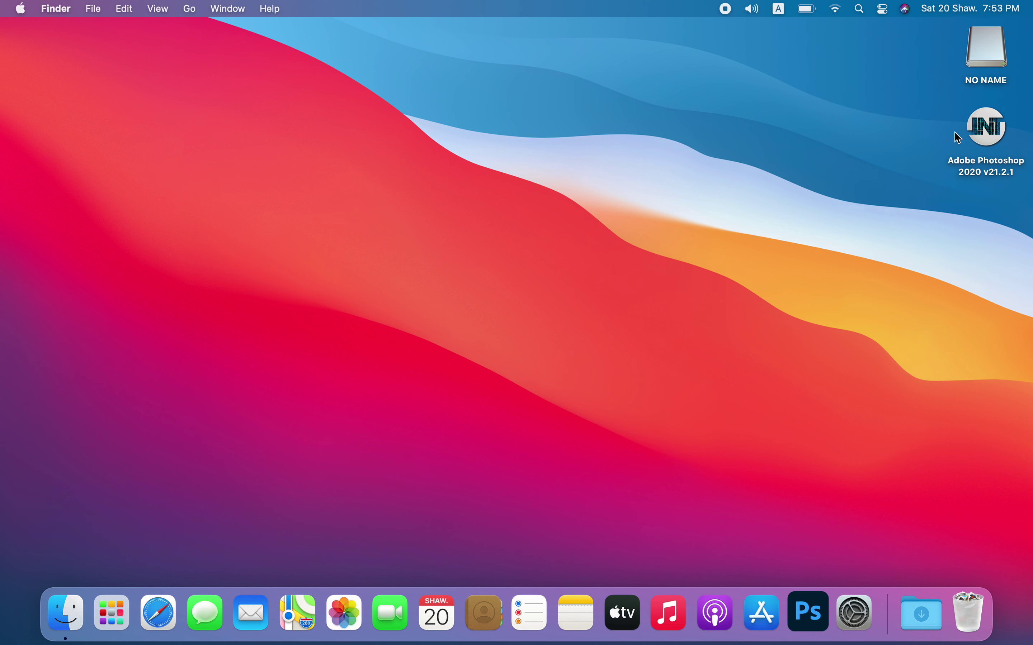
Eject the Adobe Photoshop 2020 v21.2.1 disk image.
{"action": "left_click", "coordinate": [985, 130]}
{"action": "right_click", "coordinate": [988, 134]}
{"action": "left_click", "coordinate": [852, 161]}
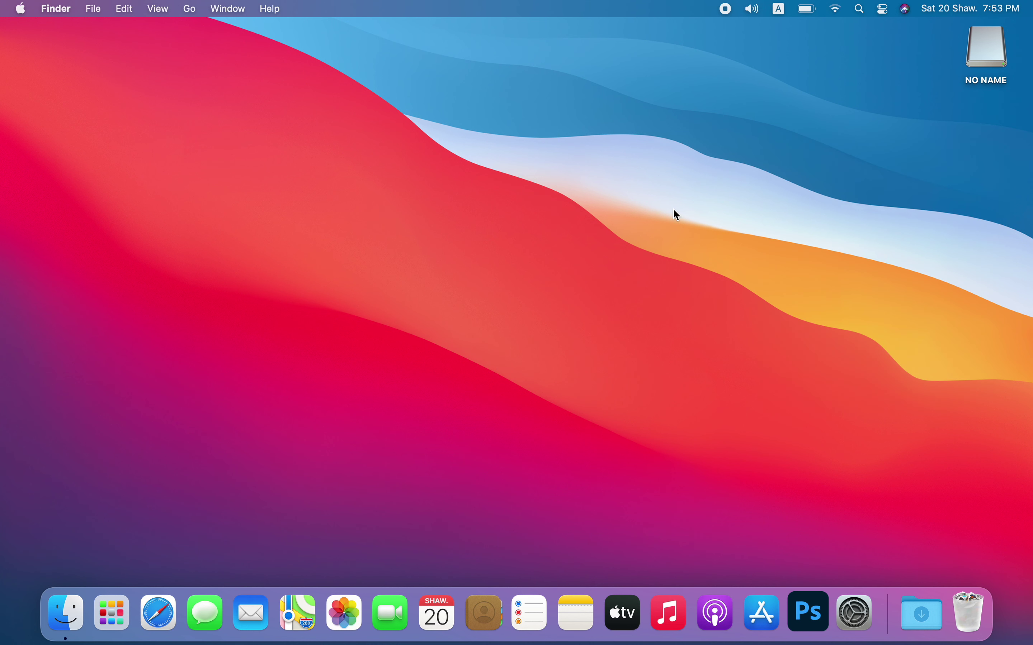